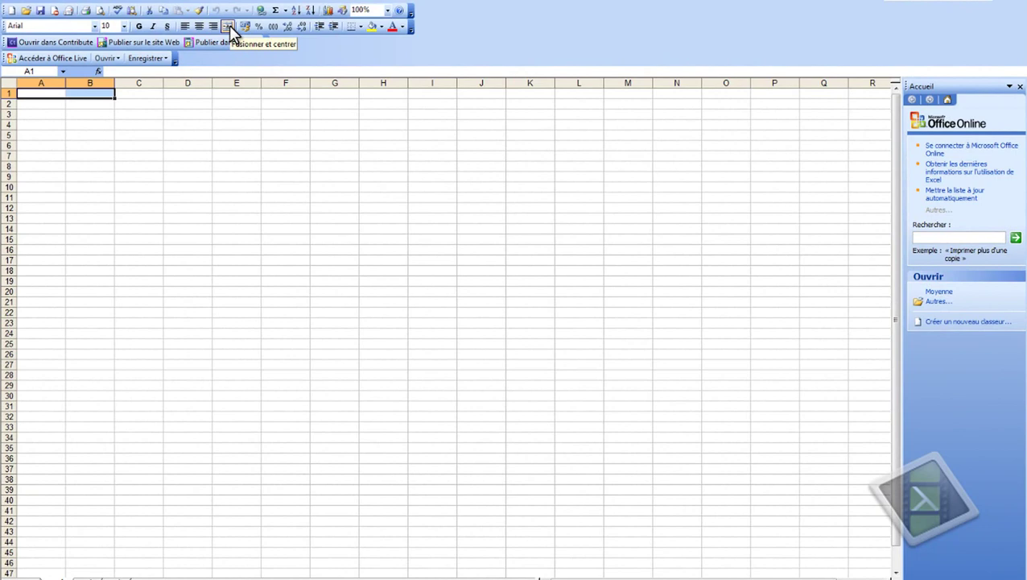
Merge and centre cells A1:B1 and enter the heading "Nom de produit" in the merged cell.
{"action": "left_click", "coordinate": [228, 26]}
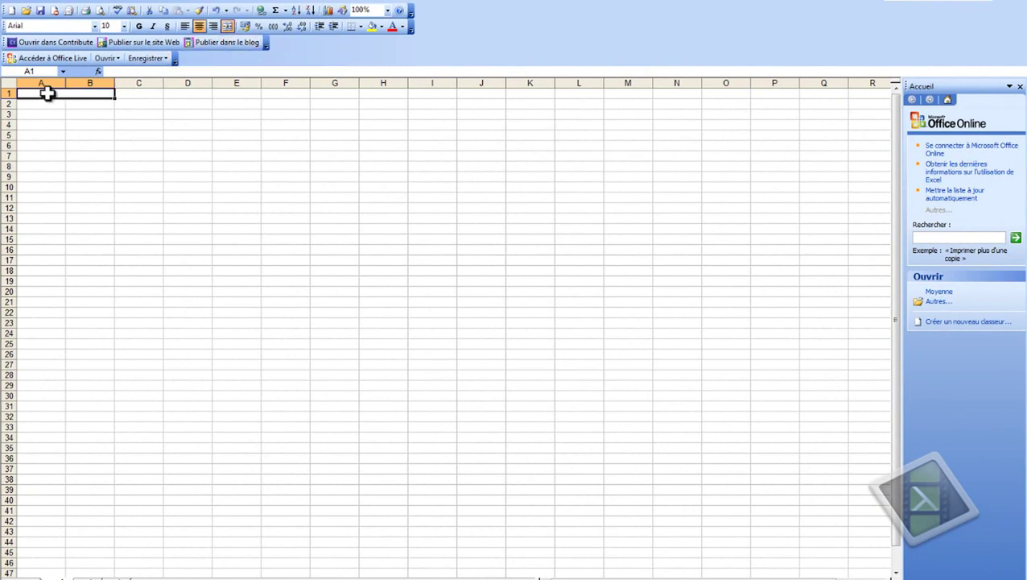
{"action": "left_click", "coordinate": [229, 25]}
{"action": "left_click_drag", "start_coordinate": [71, 92], "coordinate": [85, 94]}
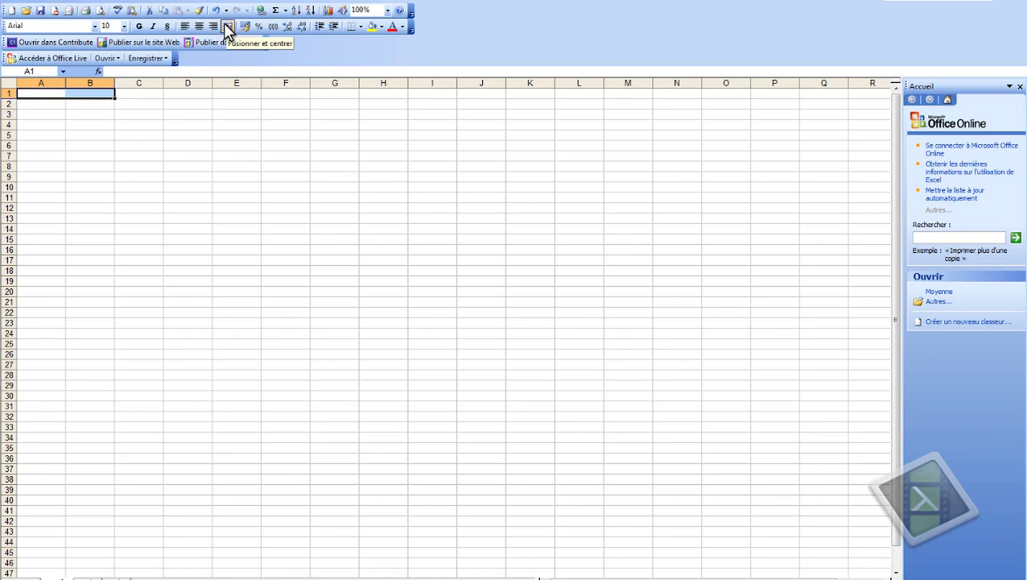
{"action": "left_click", "coordinate": [228, 29]}
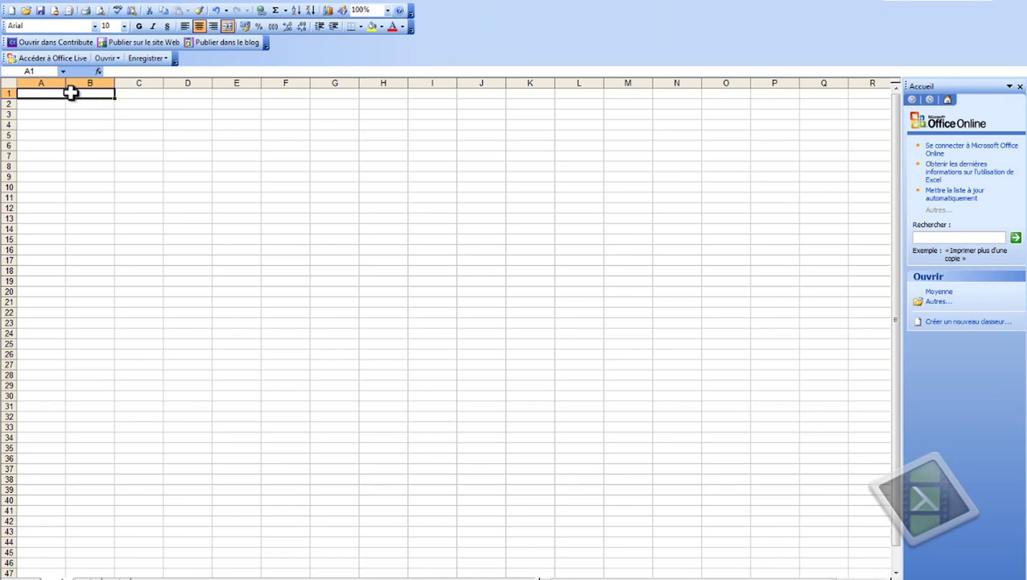
{"action": "type", "text": "Nom d"}
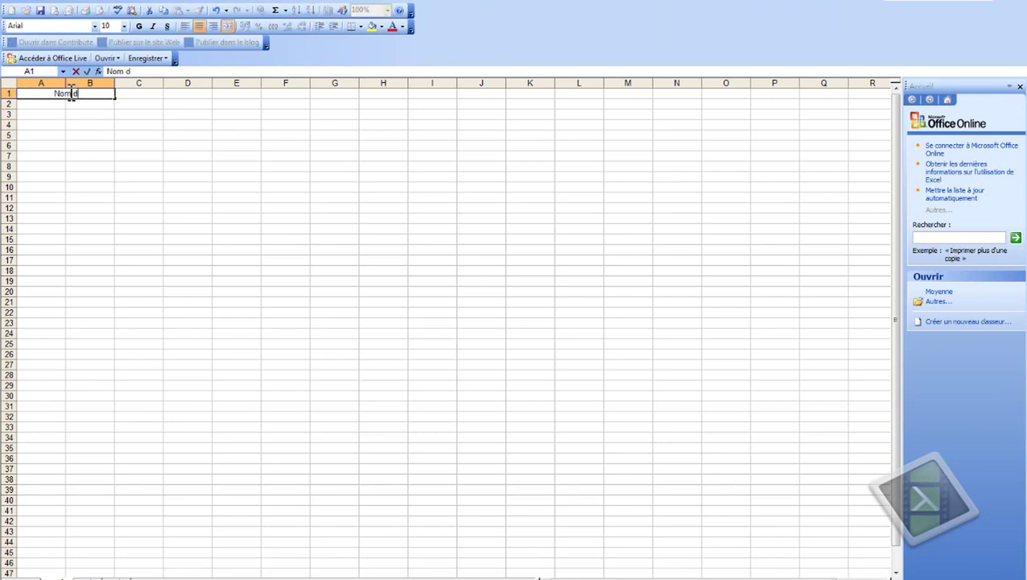
{"action": "type", "text": "e produit"}
{"action": "key", "text": "Return"}
Enter the headings "Quantité" in C1, "Prix Unitaire" in D1 and "Montant HT" in E1.
{"action": "left_click", "coordinate": [142, 96]}
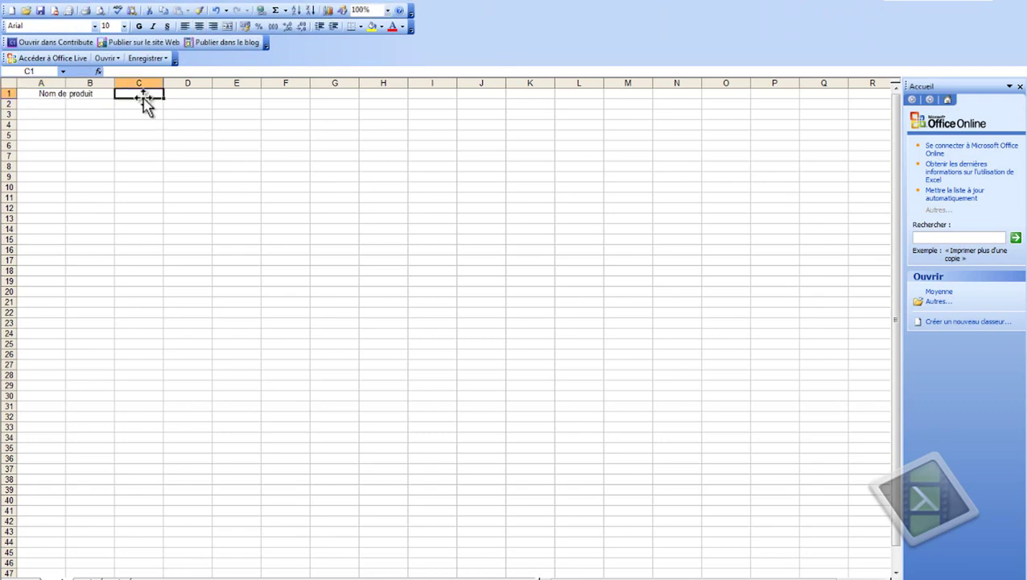
{"action": "type", "text": "Quantité"}
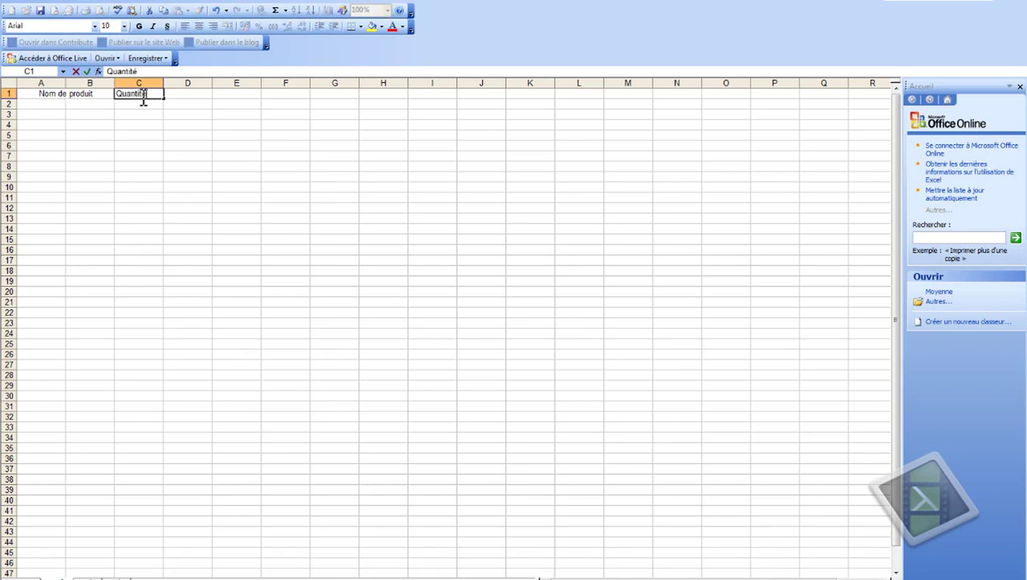
{"action": "left_click", "coordinate": [202, 94]}
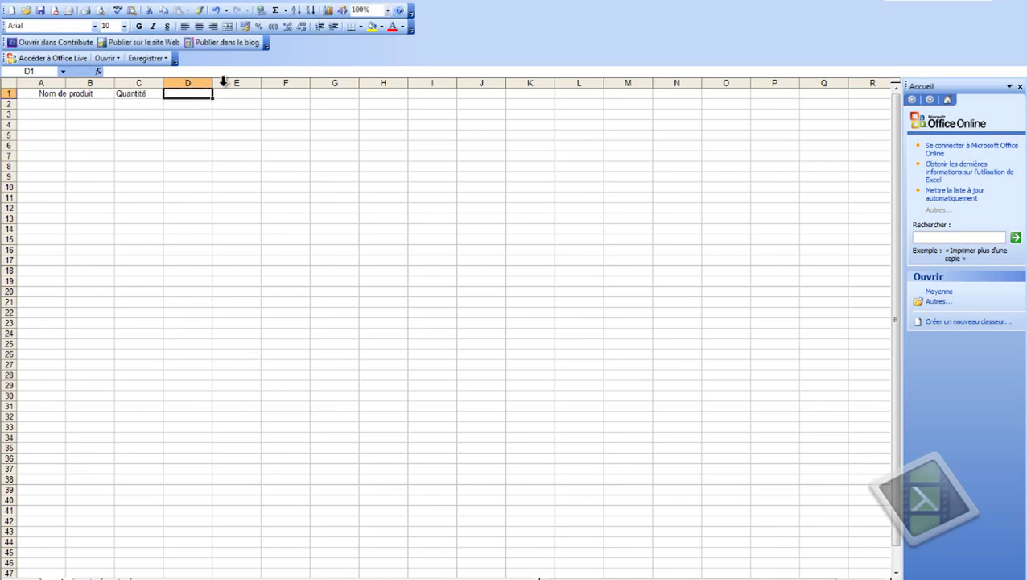
{"action": "type", "text": "Prix Unitaire"}
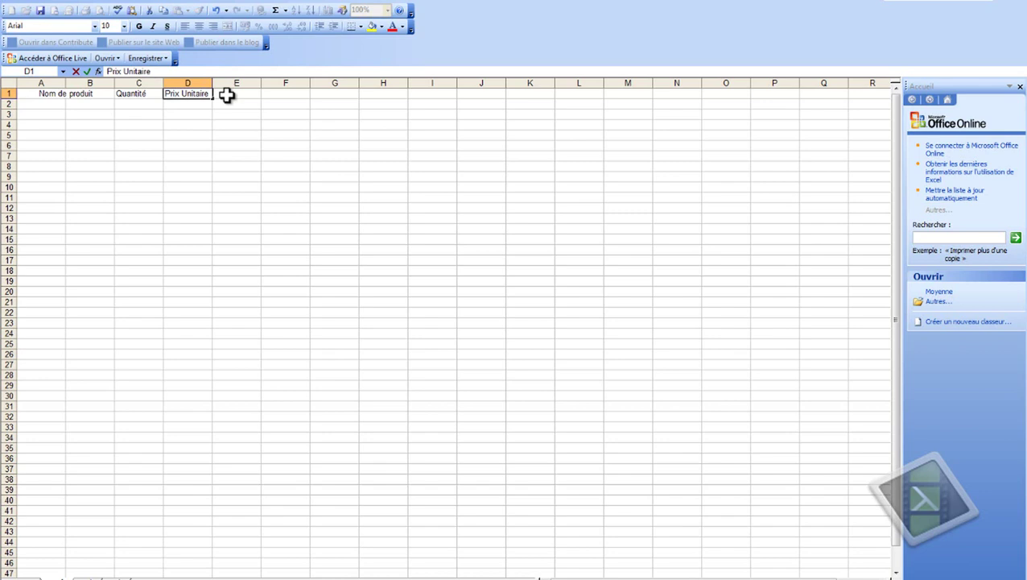
{"action": "left_click", "coordinate": [227, 95]}
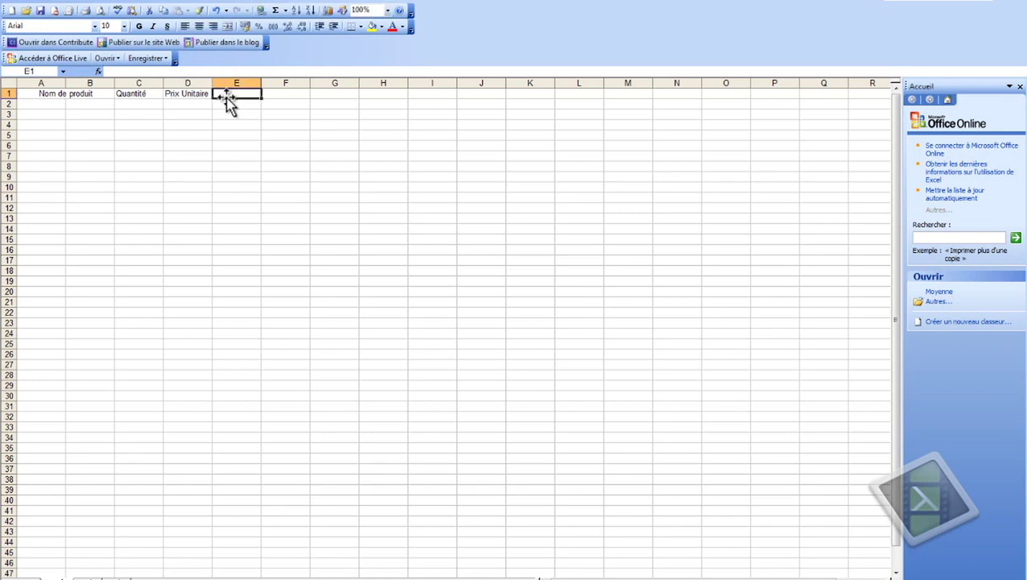
{"action": "type", "text": "Montant HT"}
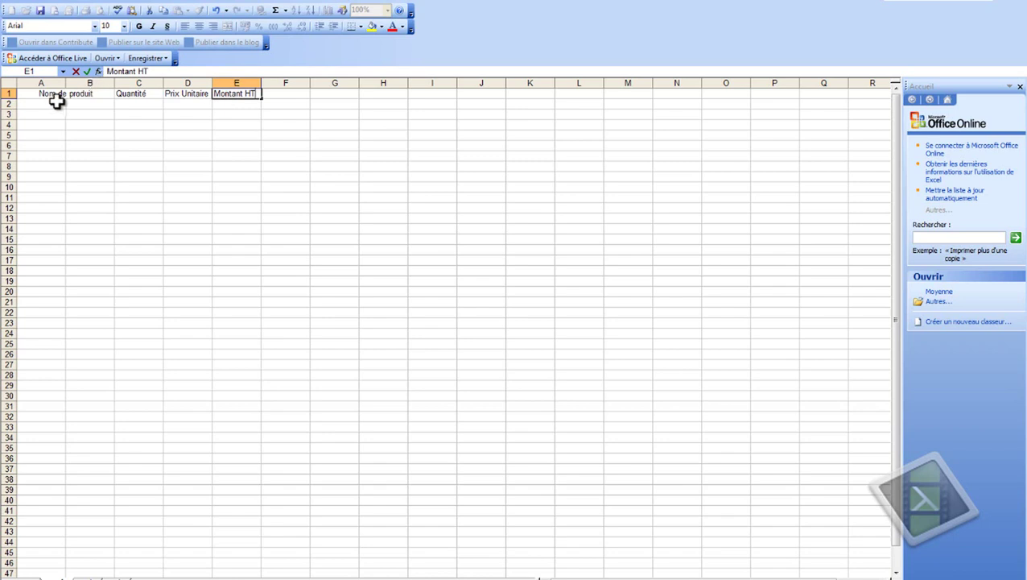
Merge and centre columns A and B separately in each of rows 2, 3 and 4.
{"action": "left_click_drag", "start_coordinate": [55, 103], "coordinate": [89, 103]}
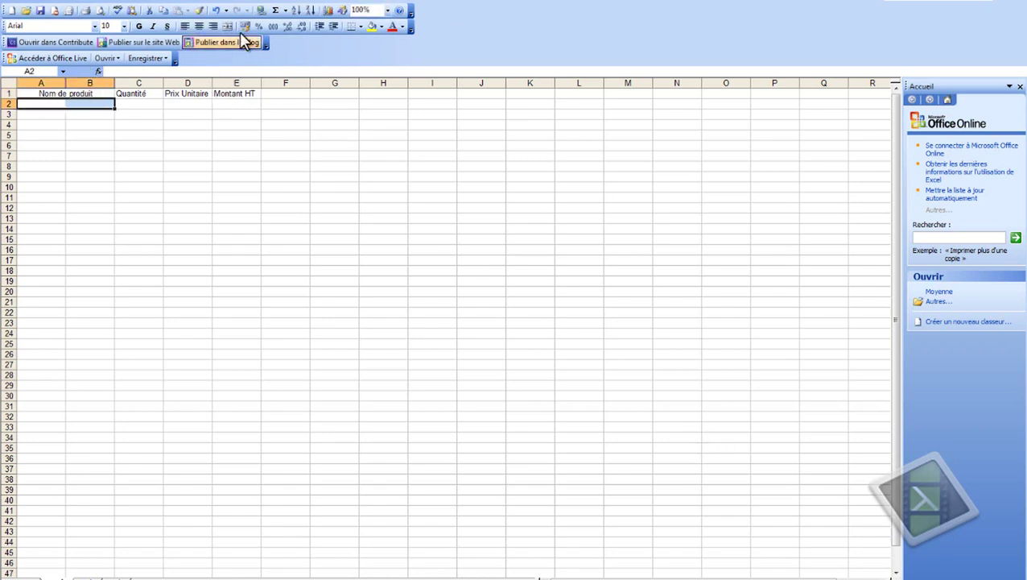
{"action": "left_click", "coordinate": [227, 26]}
{"action": "left_click_drag", "start_coordinate": [49, 114], "coordinate": [99, 127]}
{"action": "left_click", "coordinate": [228, 27]}
{"action": "left_click", "coordinate": [232, 27]}
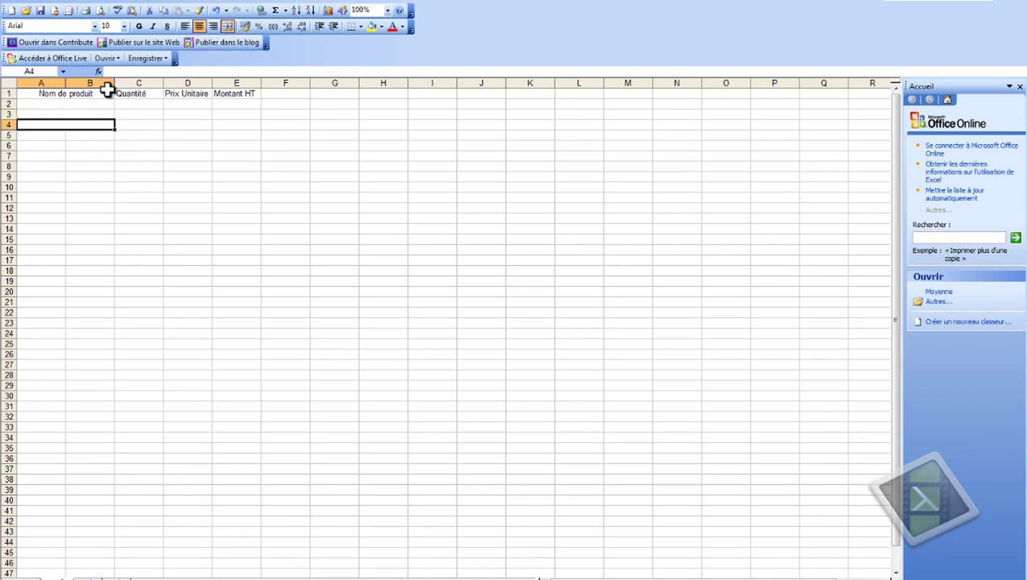
Enter the product names "PS4", "Xbox ONE" and "WII U" in the merged cells of rows 2 to 4.
{"action": "left_click", "coordinate": [78, 102]}
{"action": "type", "text": "PS4"}
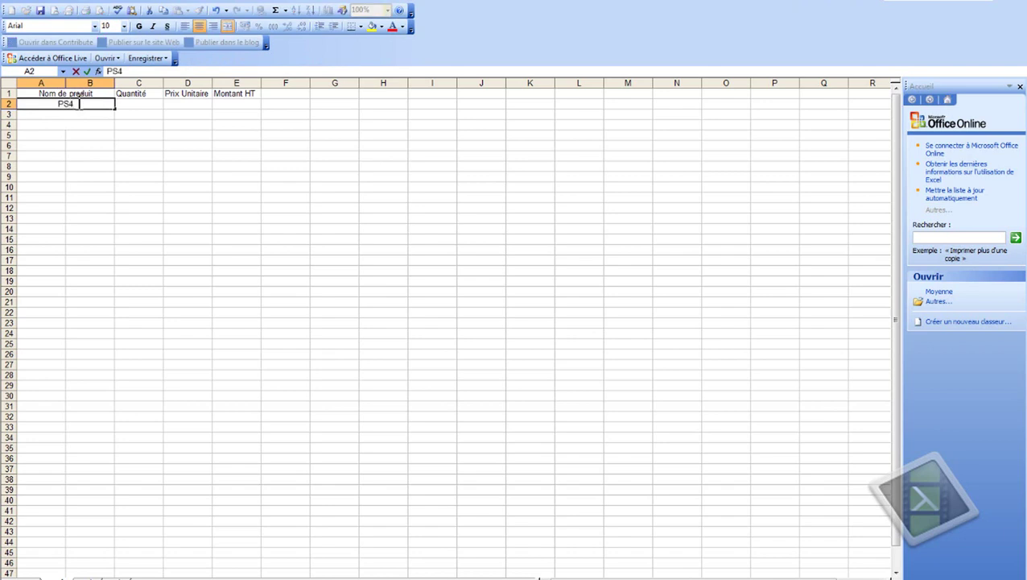
{"action": "key", "text": "Return"}
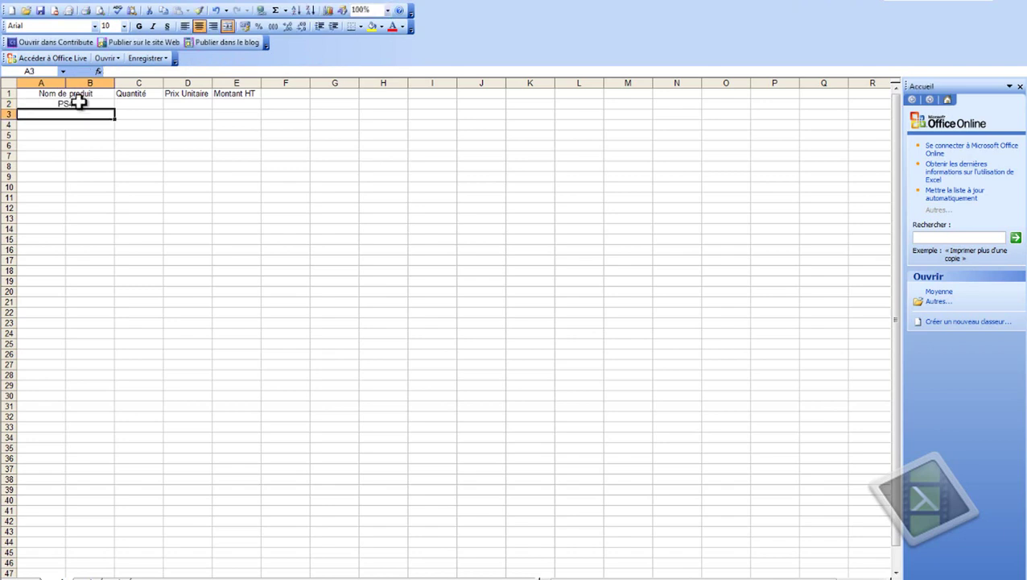
{"action": "type", "text": "Xb"}
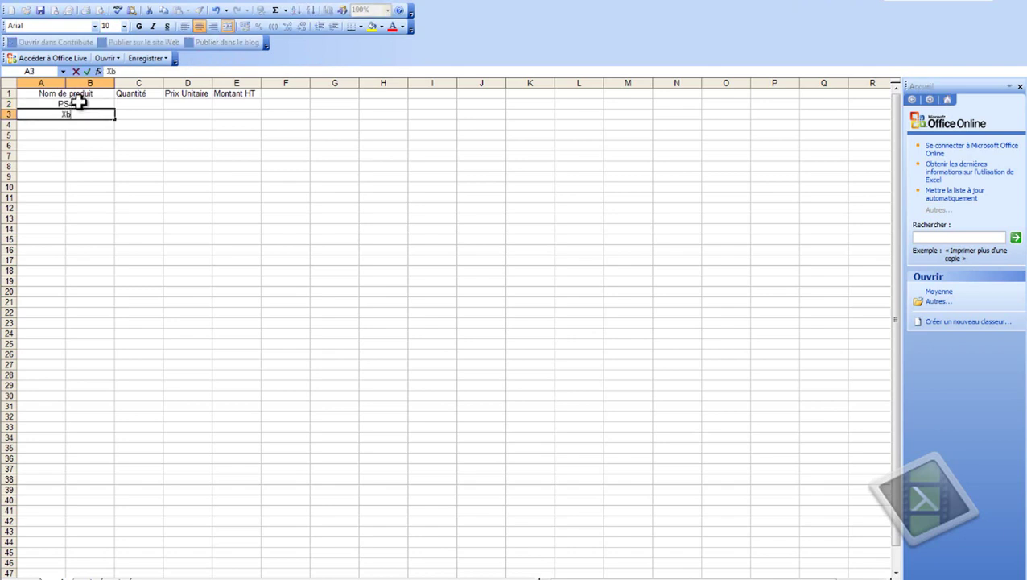
{"action": "type", "text": "ox ONE"}
{"action": "key", "text": "Return"}
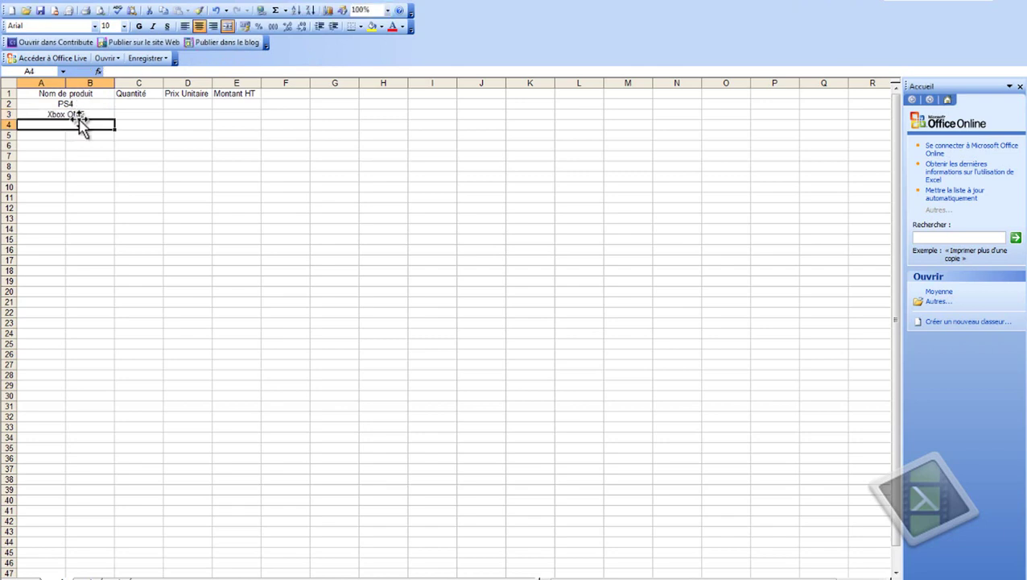
{"action": "type", "text": "WII U"}
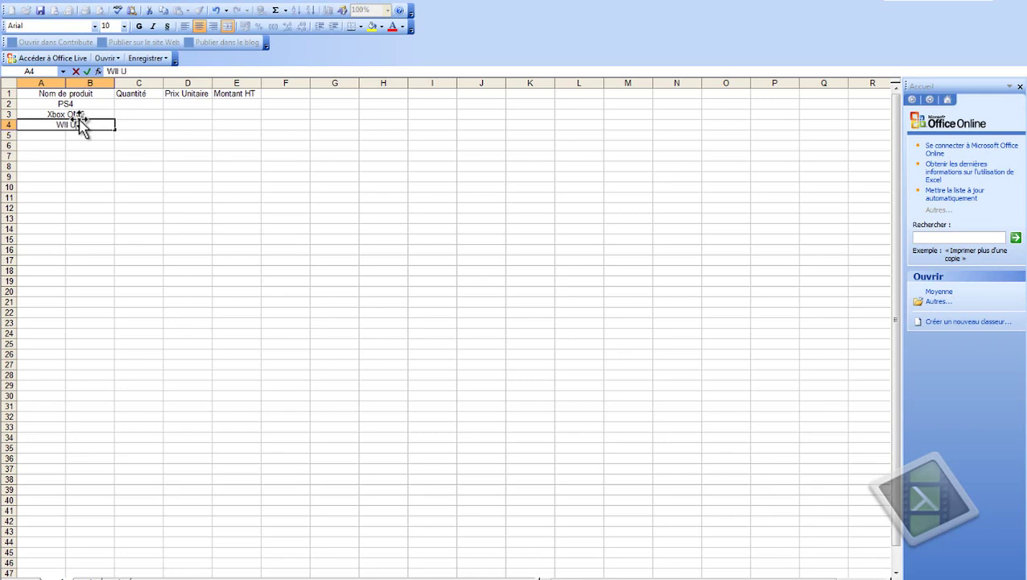
Fill in the quantities 42, 56 and 49 for the three products in C2 to C4.
{"action": "left_click", "coordinate": [143, 102]}
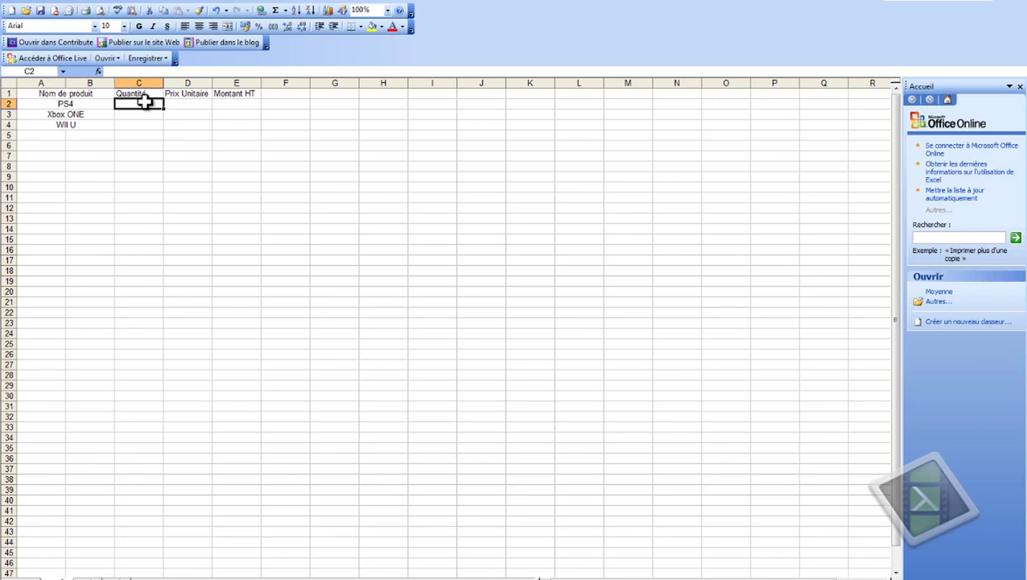
{"action": "type", "text": "12"}
{"action": "key", "text": "Return"}
{"action": "type", "text": "5"}
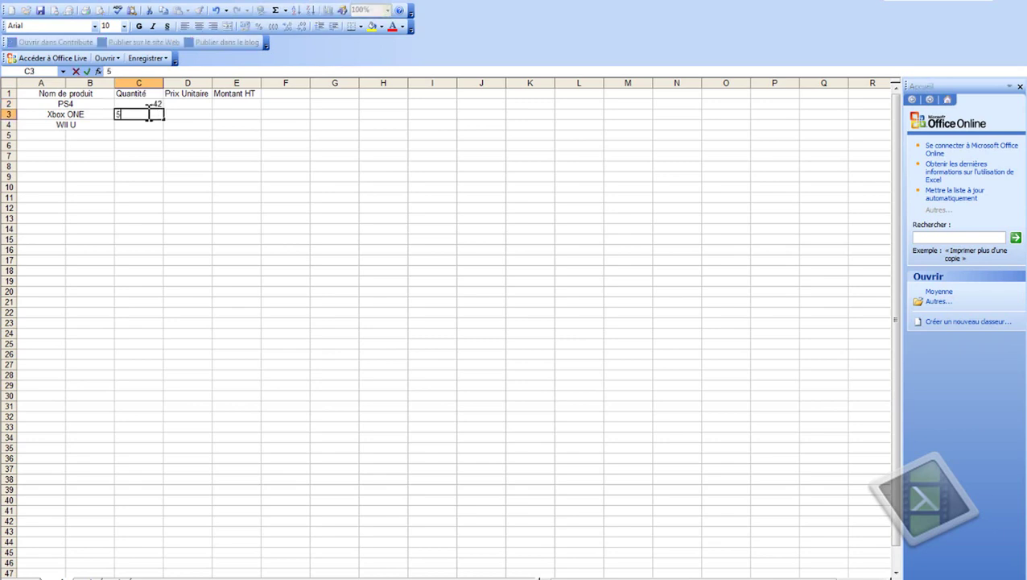
{"action": "type", "text": "6"}
{"action": "key", "text": "Return"}
{"action": "type", "text": "49"}
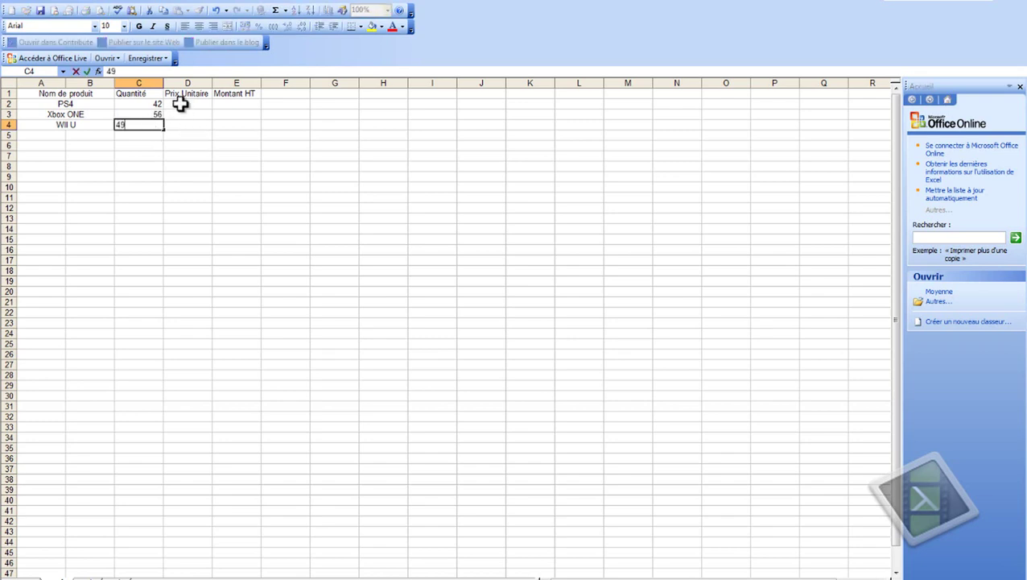
Fill in the unit prices 359, 459 and 259 for the three products in D2 to D4.
{"action": "left_click", "coordinate": [178, 104]}
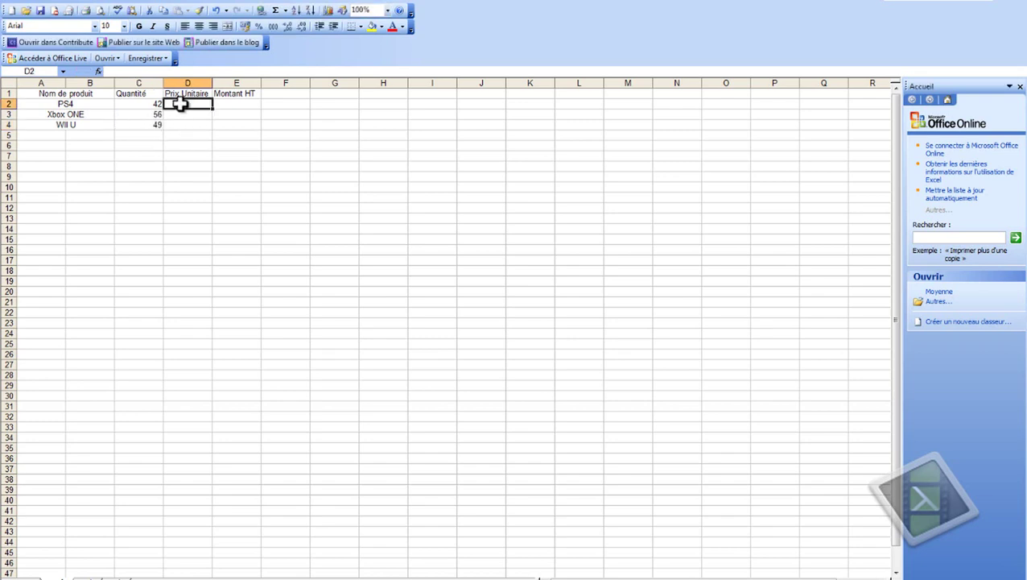
{"action": "type", "text": "359"}
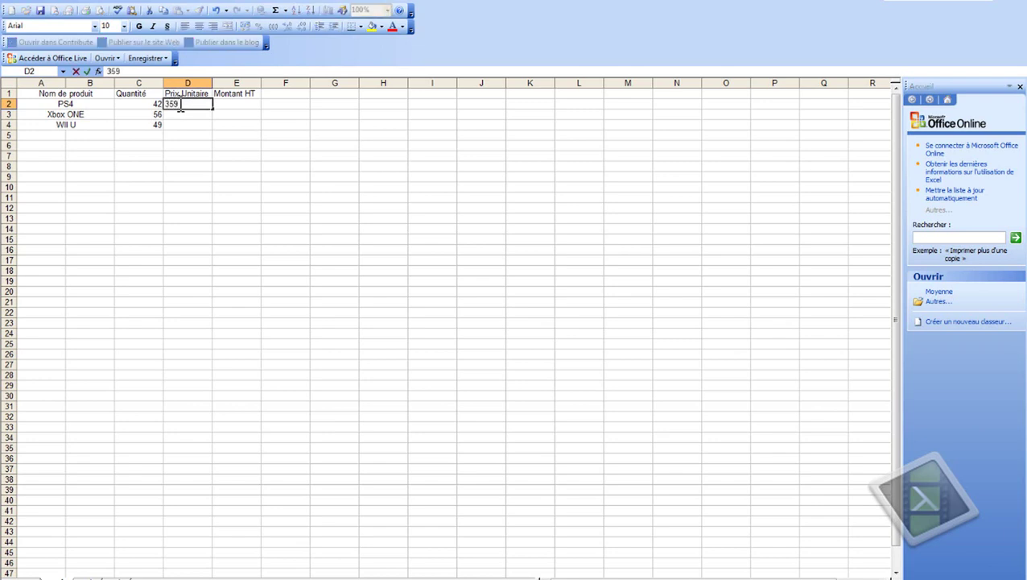
{"action": "left_click", "coordinate": [177, 115]}
{"action": "type", "text": "4"}
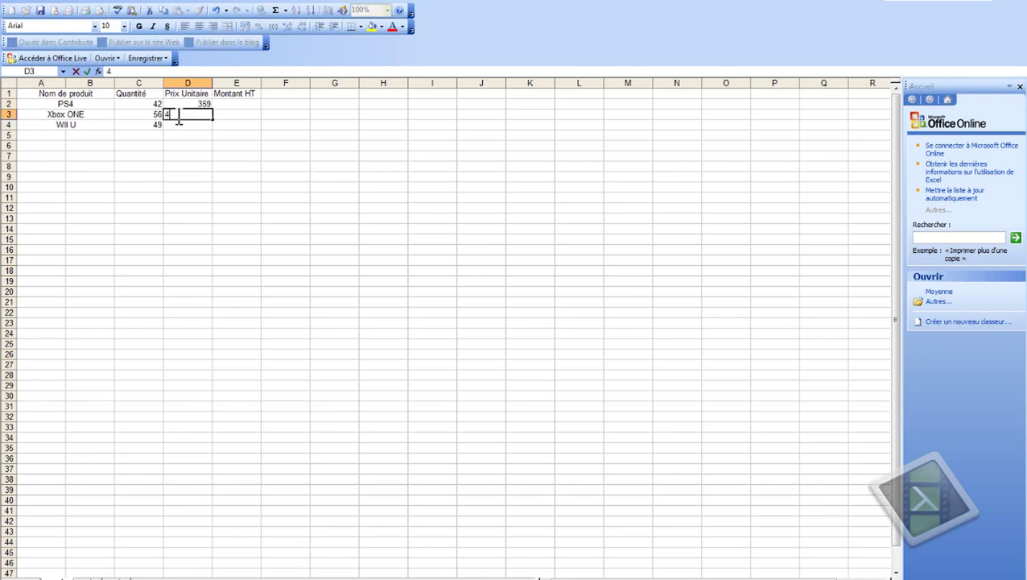
{"action": "type", "text": "59"}
{"action": "left_click", "coordinate": [182, 124]}
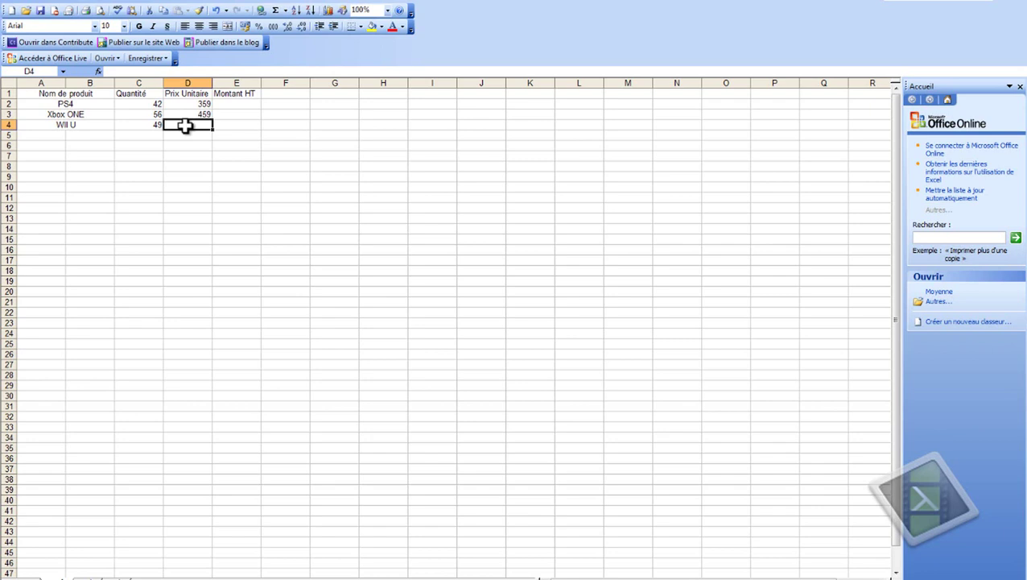
{"action": "type", "text": "259"}
{"action": "left_click", "coordinate": [225, 115]}
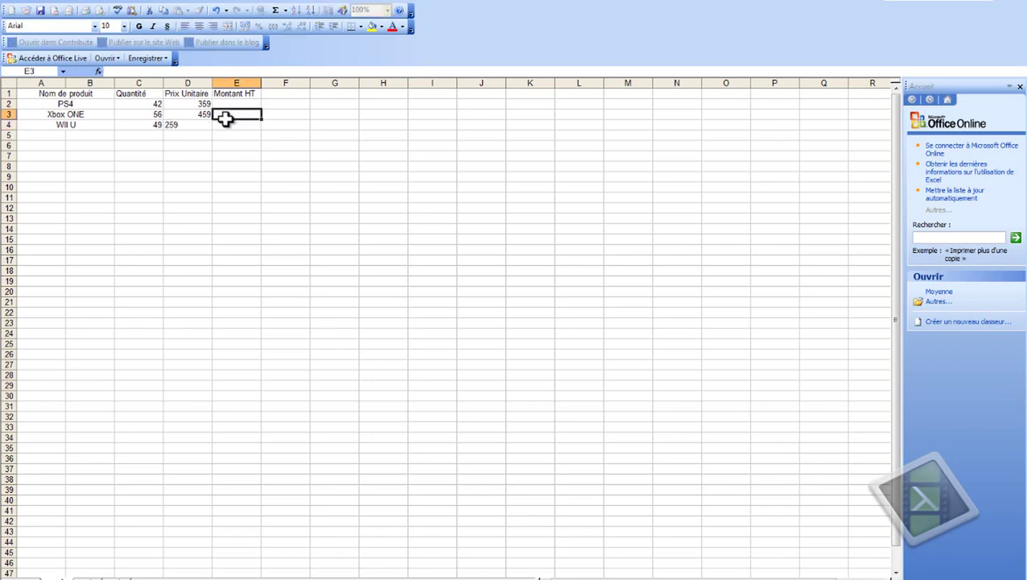
Calculate the PS4's Montant HT in E2 with the formula =C2*D2.
{"action": "left_click", "coordinate": [234, 105]}
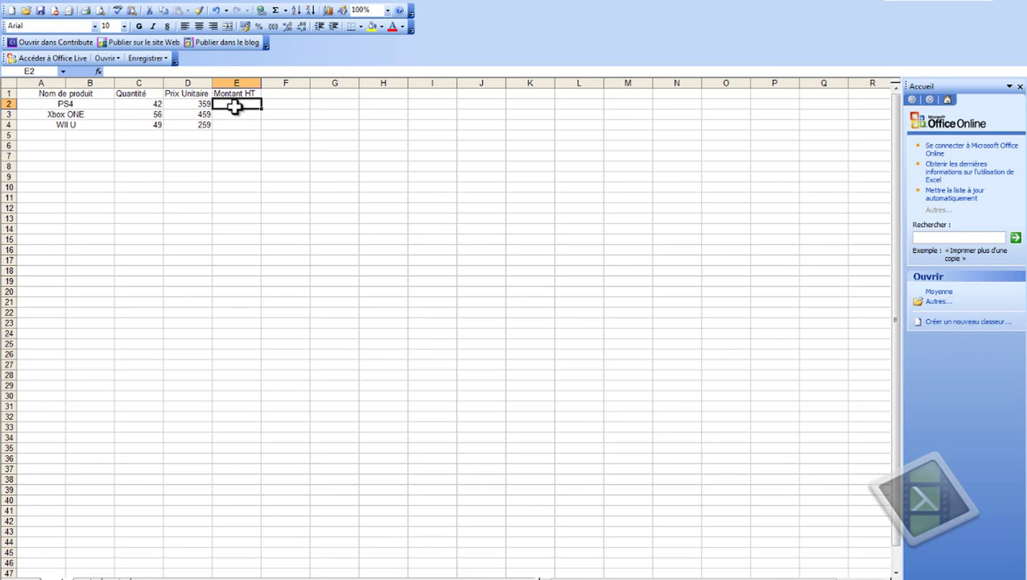
{"action": "type", "text": "="}
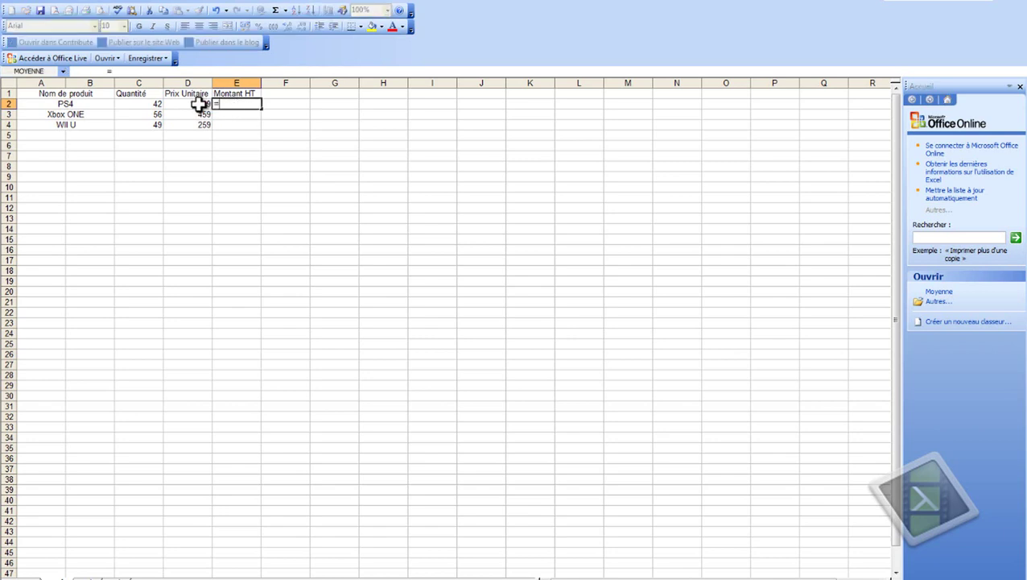
{"action": "left_click", "coordinate": [150, 104]}
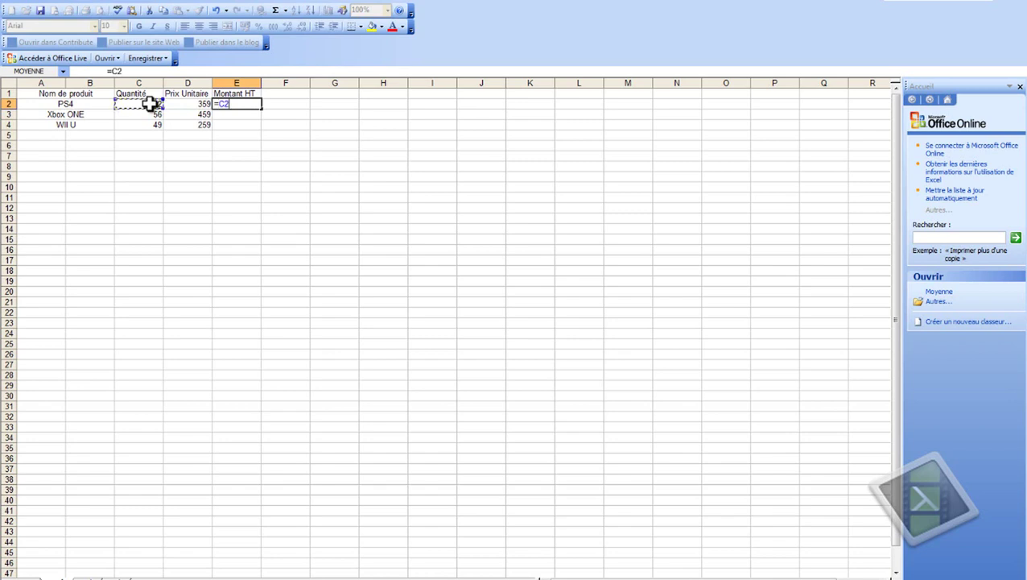
{"action": "type", "text": "*"}
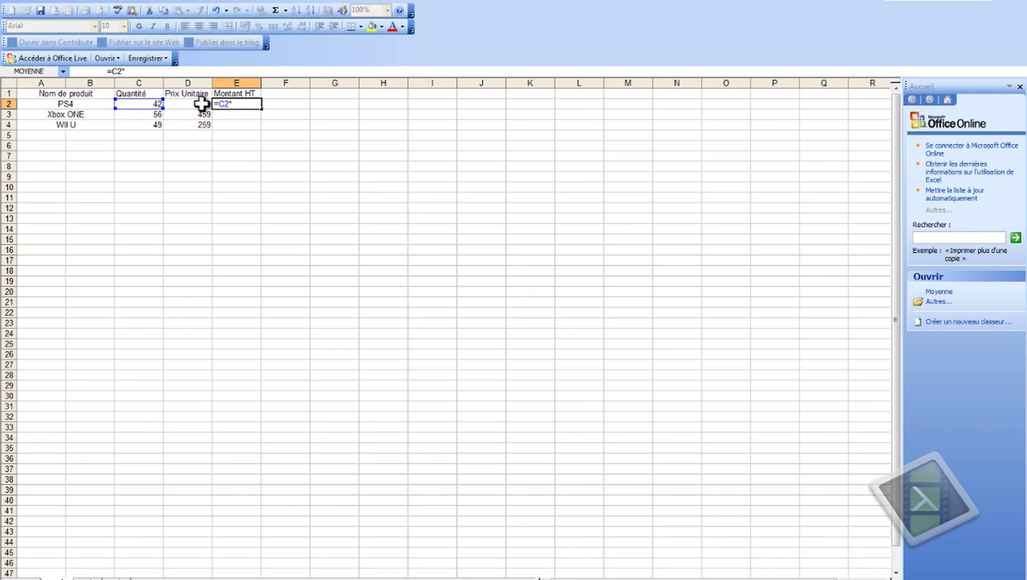
{"action": "left_click", "coordinate": [202, 105]}
{"action": "key", "text": "Return"}
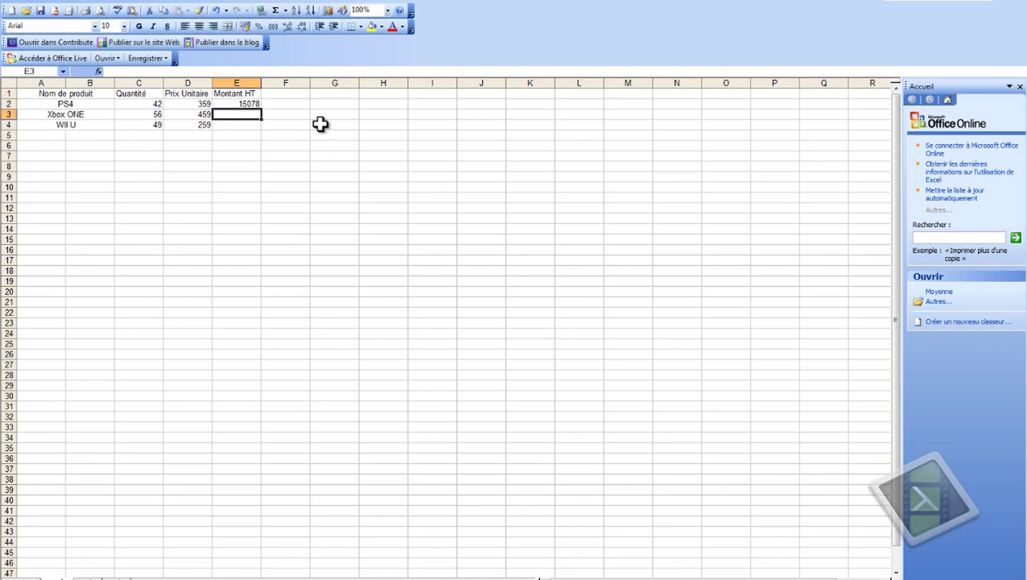
Fill the formula from E2 down through E6 and check the formulas in E2, E3 and E4.
{"action": "left_click", "coordinate": [251, 102]}
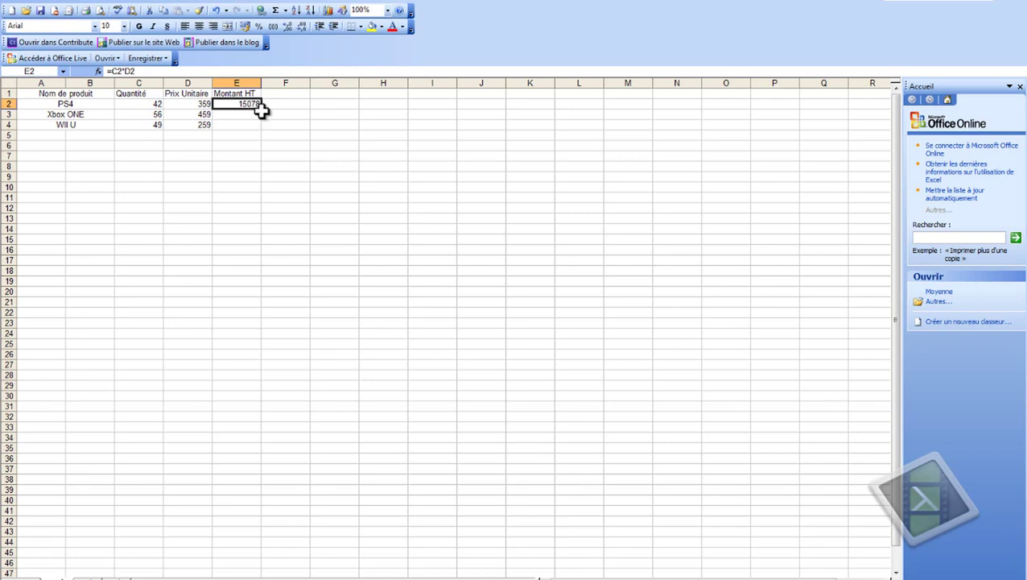
{"action": "left_click_drag", "start_coordinate": [264, 112], "coordinate": [256, 153]}
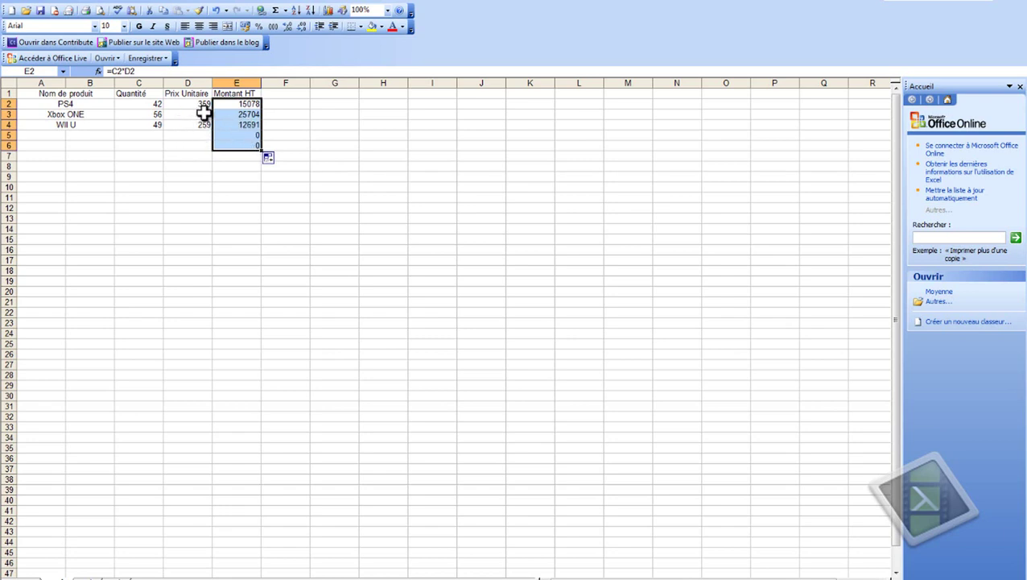
{"action": "left_click", "coordinate": [272, 117]}
{"action": "left_click", "coordinate": [231, 104]}
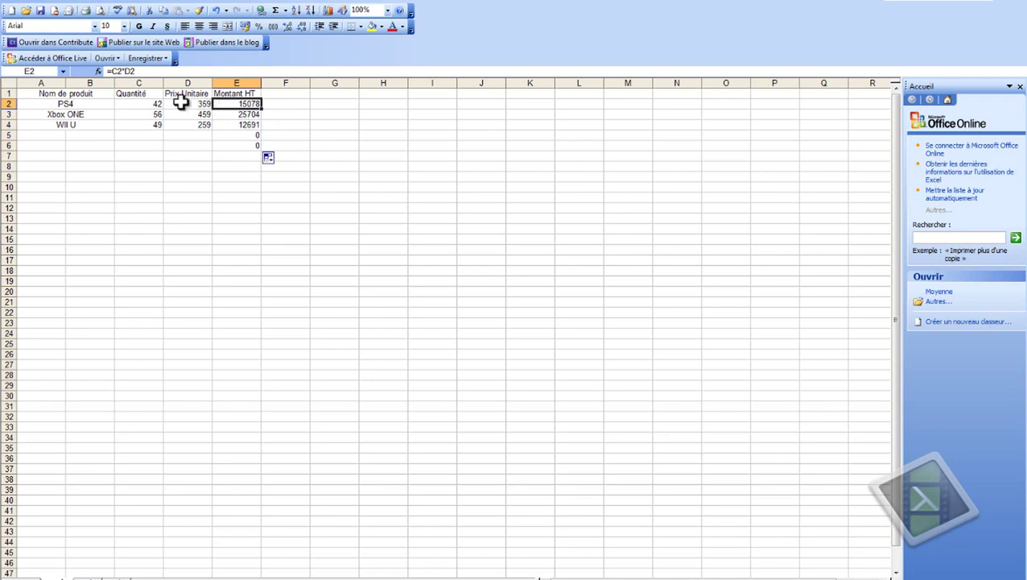
{"action": "left_click", "coordinate": [231, 114]}
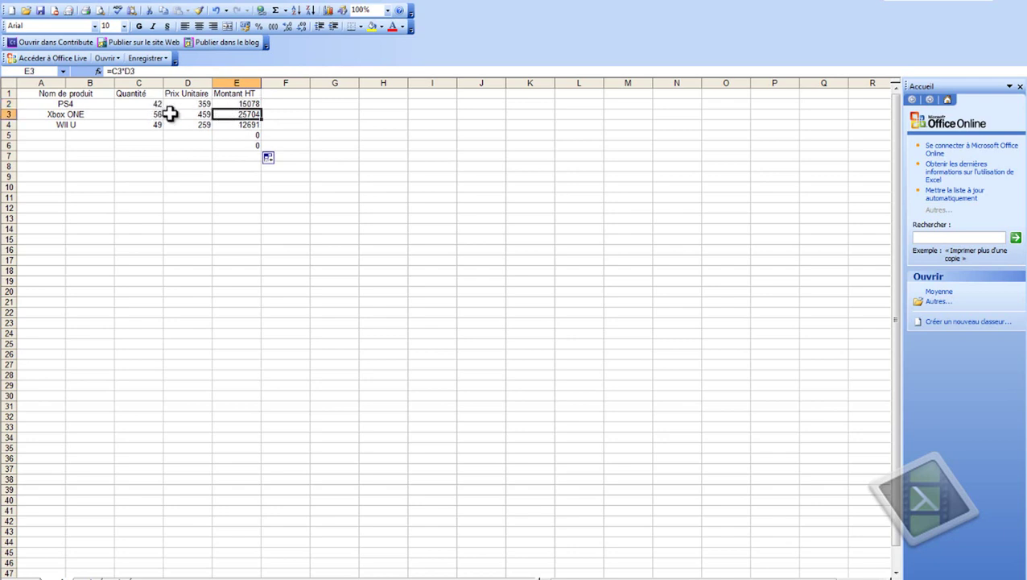
{"action": "left_click", "coordinate": [234, 124]}
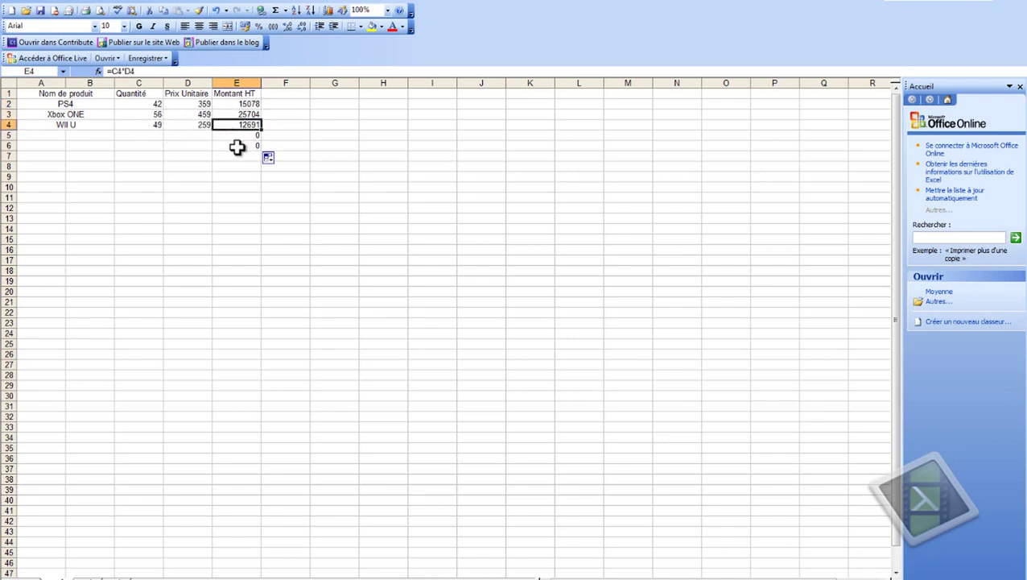
Check the formulas in E5 and E6, and merge and center the product name cells across columns A and B in rows 5 and 6.
{"action": "left_click", "coordinate": [236, 136]}
{"action": "left_click", "coordinate": [238, 144]}
{"action": "left_click_drag", "start_coordinate": [62, 135], "coordinate": [88, 146]}
{"action": "left_click", "coordinate": [243, 29]}
{"action": "left_click", "coordinate": [228, 28]}
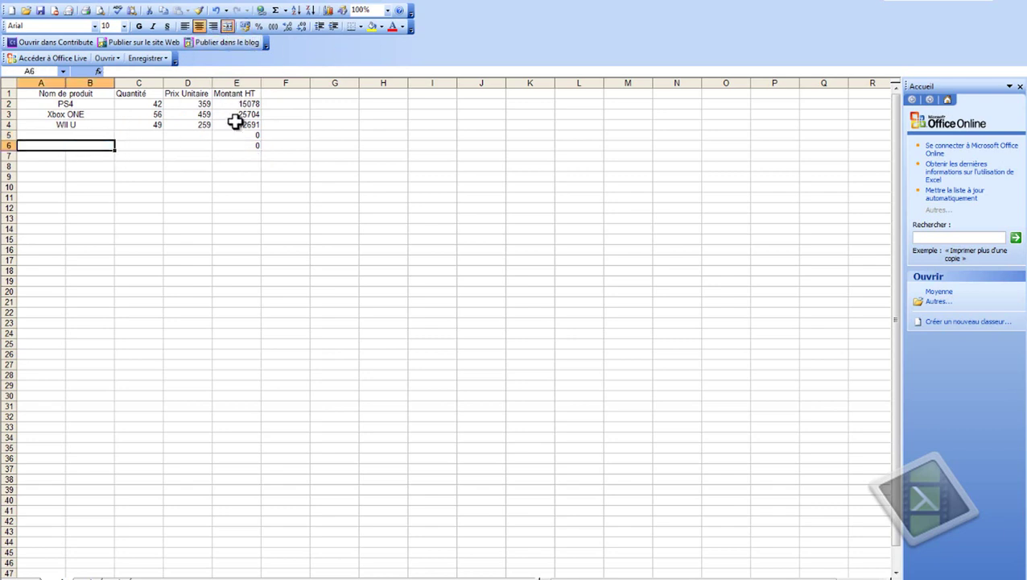
{"action": "left_click", "coordinate": [195, 137]}
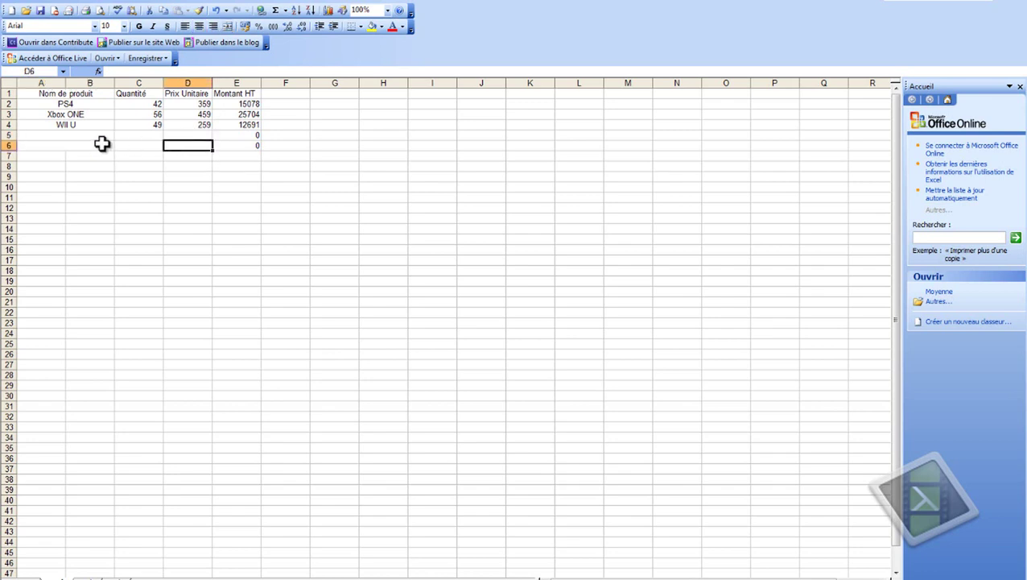
{"action": "left_click", "coordinate": [101, 136]}
{"action": "left_click", "coordinate": [145, 139]}
{"action": "left_click", "coordinate": [186, 137]}
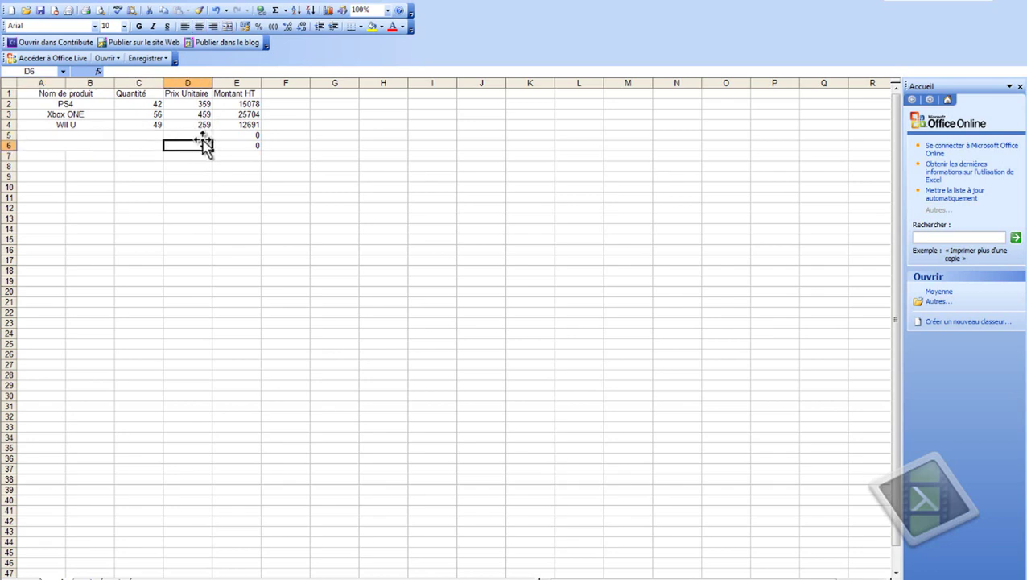
{"action": "left_click", "coordinate": [233, 159]}
{"action": "left_click", "coordinate": [235, 166]}
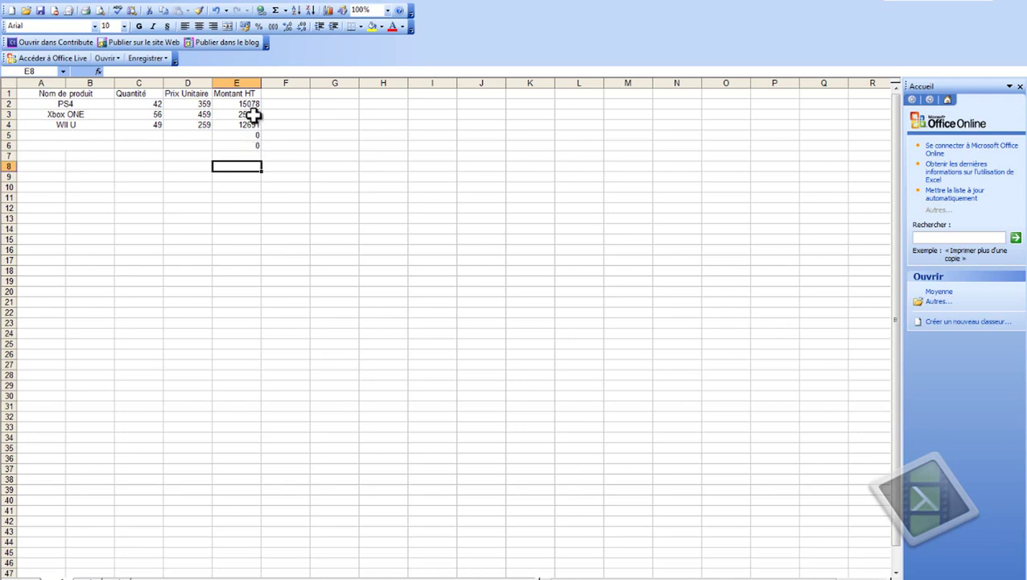
Format the amounts in E2 to E6 as Monétaire with 2 decimals and the € symbol.
{"action": "left_click_drag", "start_coordinate": [243, 105], "coordinate": [248, 144]}
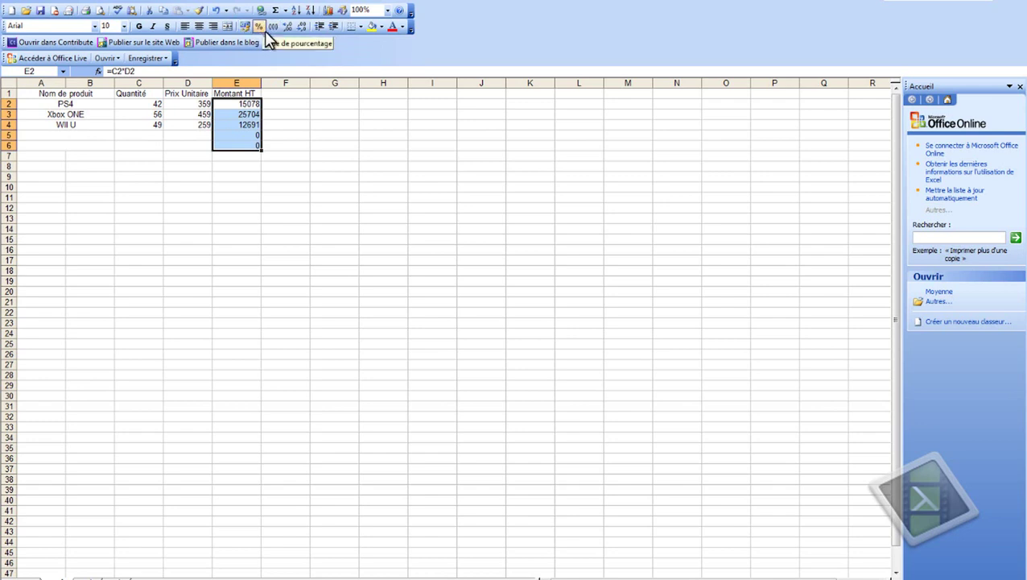
{"action": "right_click", "coordinate": [259, 115]}
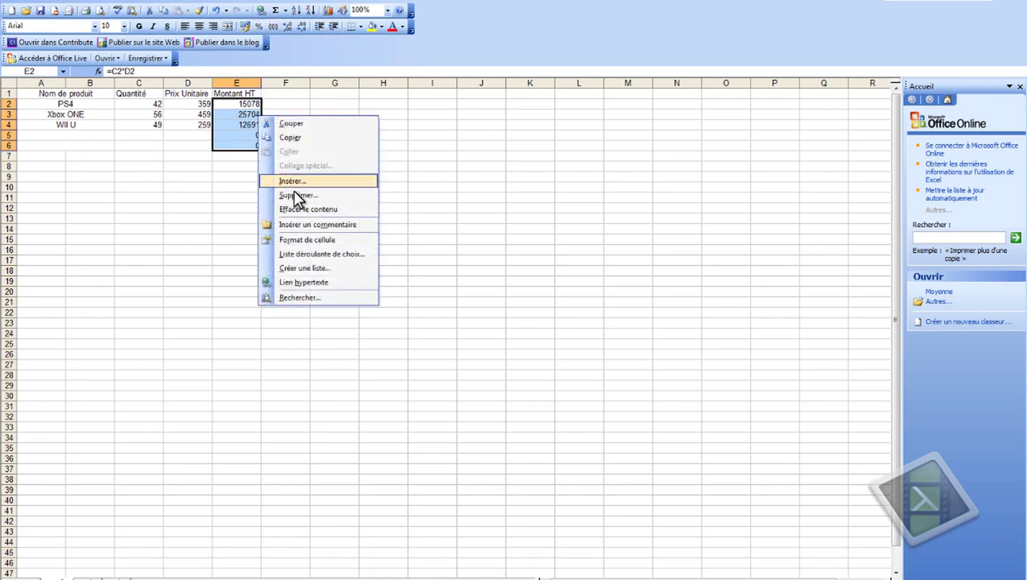
{"action": "left_click", "coordinate": [316, 239]}
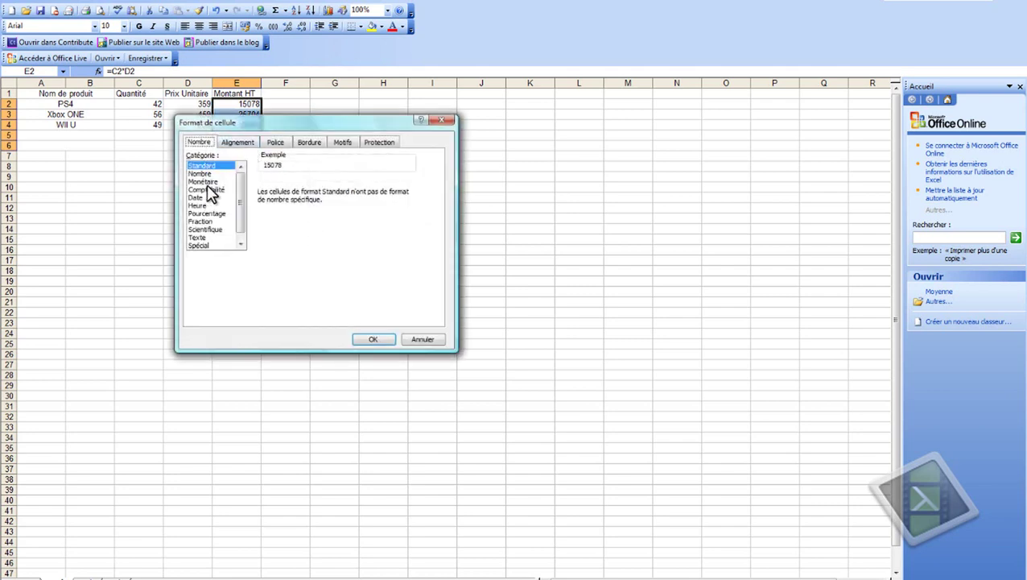
{"action": "left_click", "coordinate": [207, 182]}
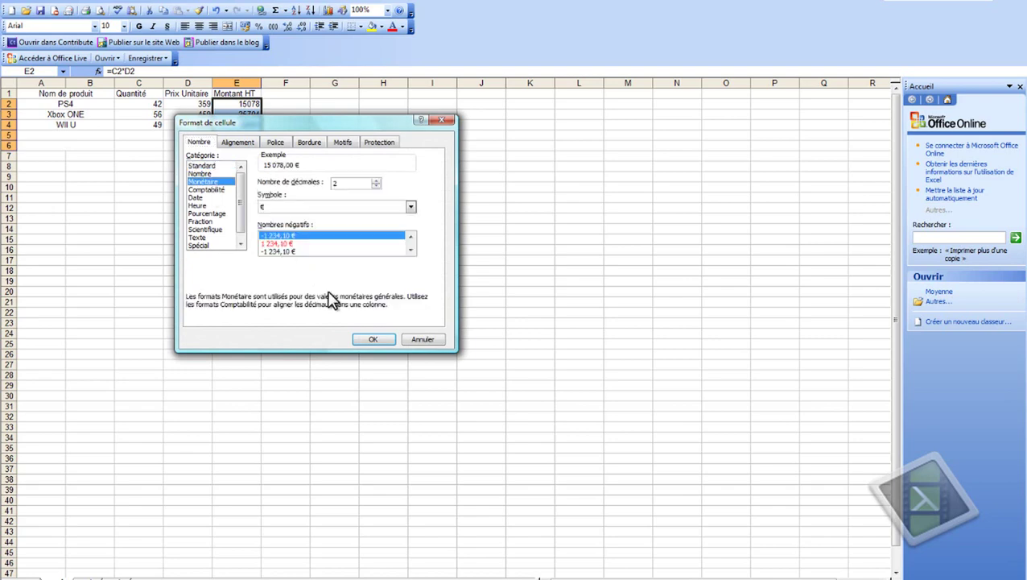
{"action": "left_click", "coordinate": [373, 340]}
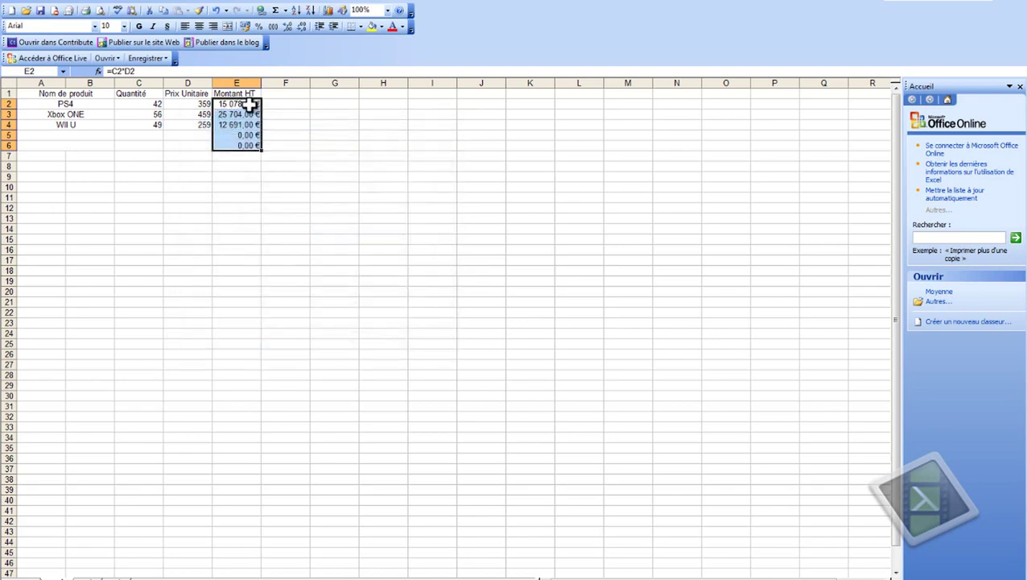
{"action": "left_click", "coordinate": [242, 166]}
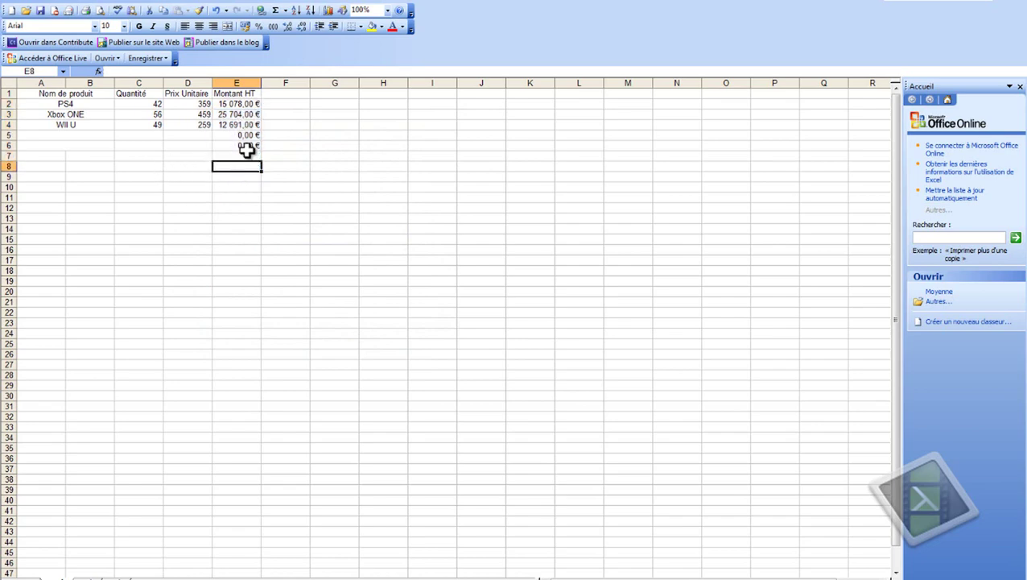
Add the label "Montant HT" in C8 and merge and center it across C8:D8.
{"action": "left_click", "coordinate": [158, 166]}
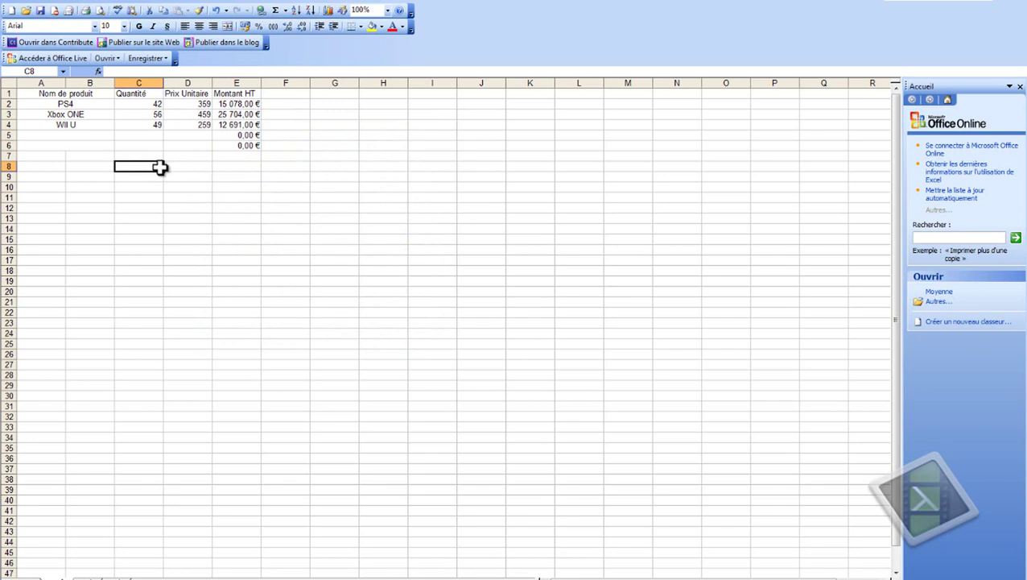
{"action": "left_click_drag", "start_coordinate": [158, 167], "coordinate": [167, 167]}
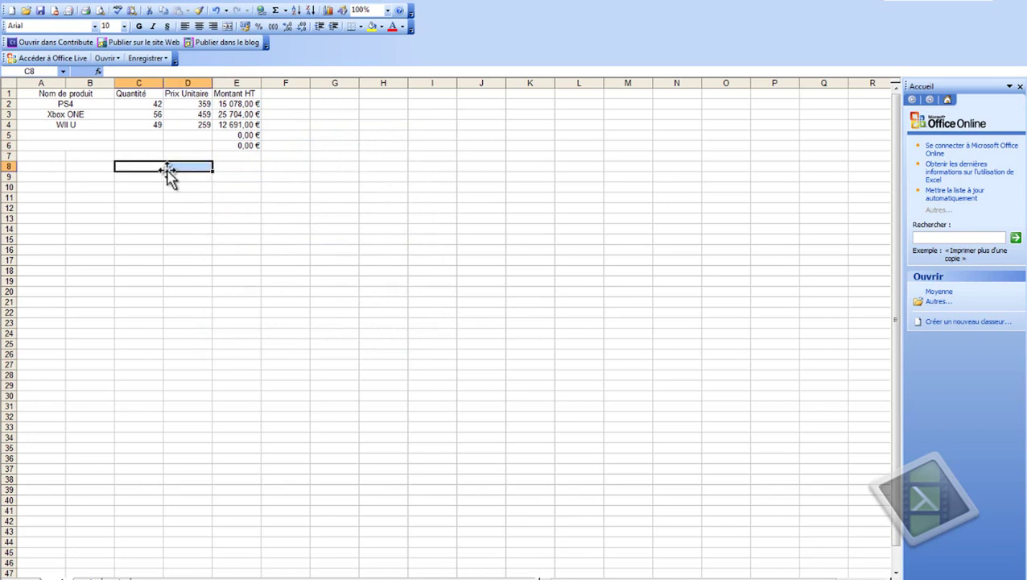
{"action": "type", "text": "Montant H"}
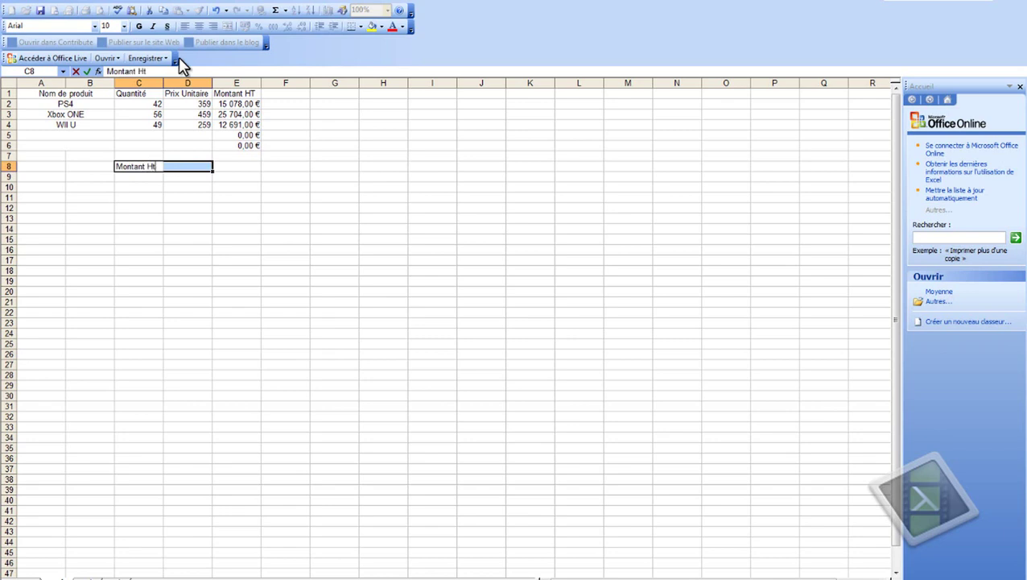
{"action": "type", "text": "t"}
{"action": "left_click", "coordinate": [173, 166]}
{"action": "left_click_drag", "start_coordinate": [150, 166], "coordinate": [170, 168]}
{"action": "left_click", "coordinate": [228, 26]}
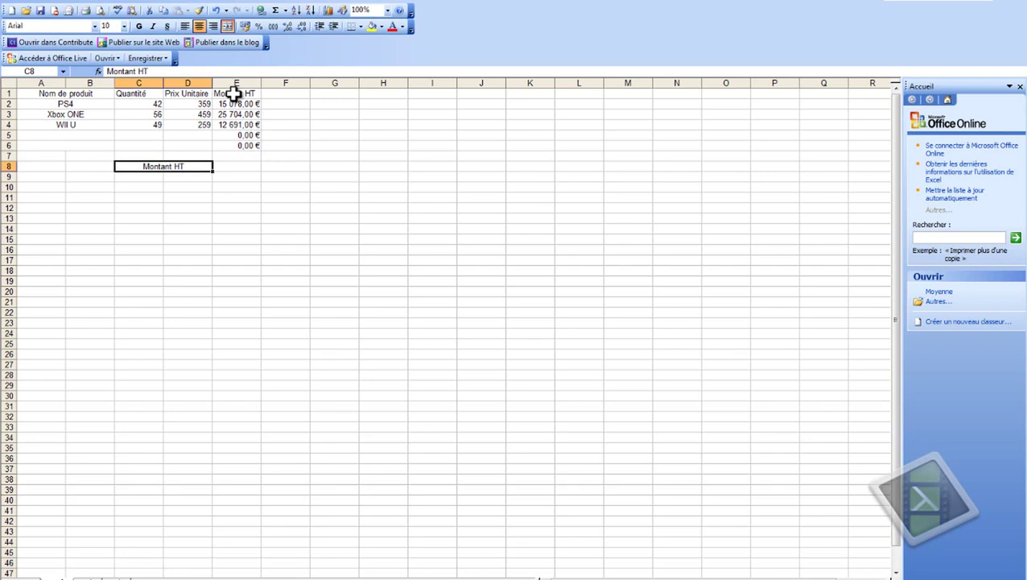
Calculate the overall Montant HT in E8 with the formula =somme(E2:E6) and check the summed range.
{"action": "left_click", "coordinate": [237, 167]}
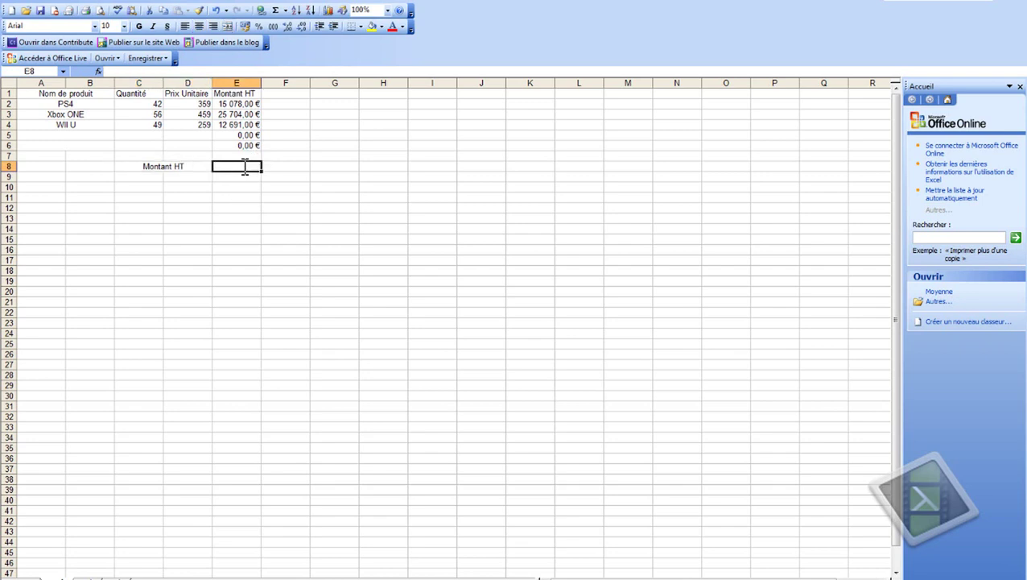
{"action": "type", "text": "="}
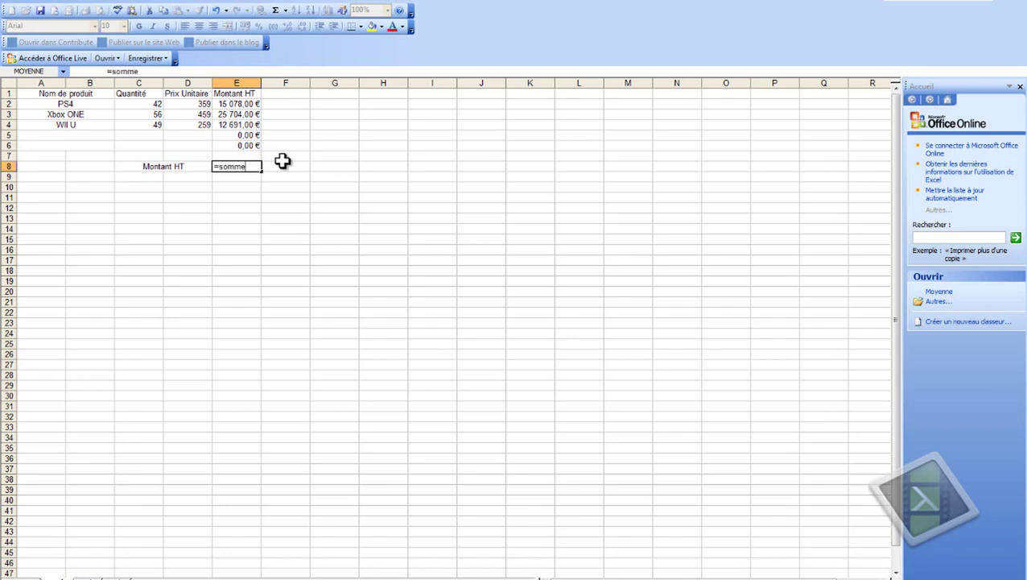
{"action": "type", "text": "somme("}
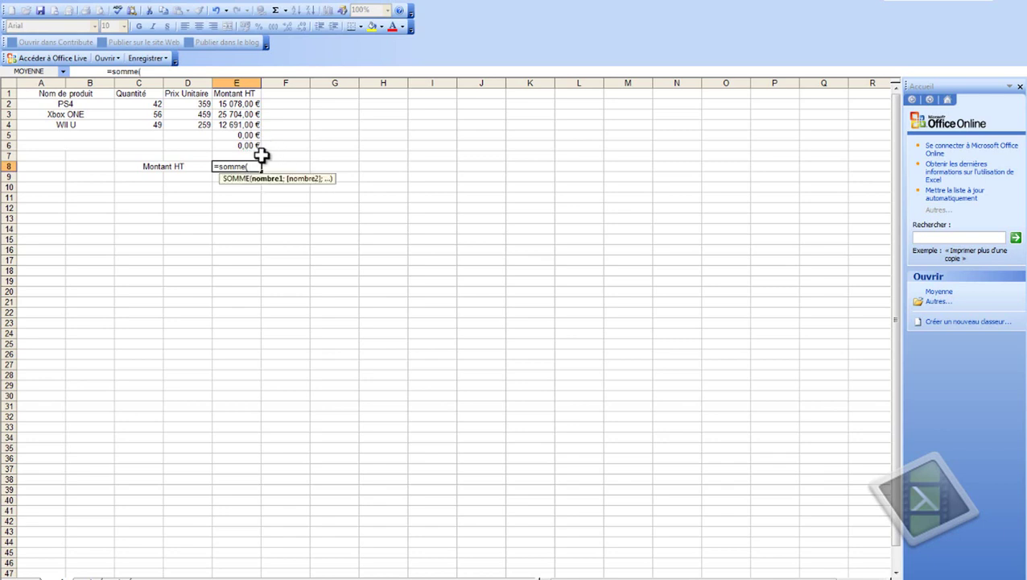
{"action": "left_click", "coordinate": [256, 147]}
{"action": "left_click_drag", "start_coordinate": [256, 143], "coordinate": [247, 105]}
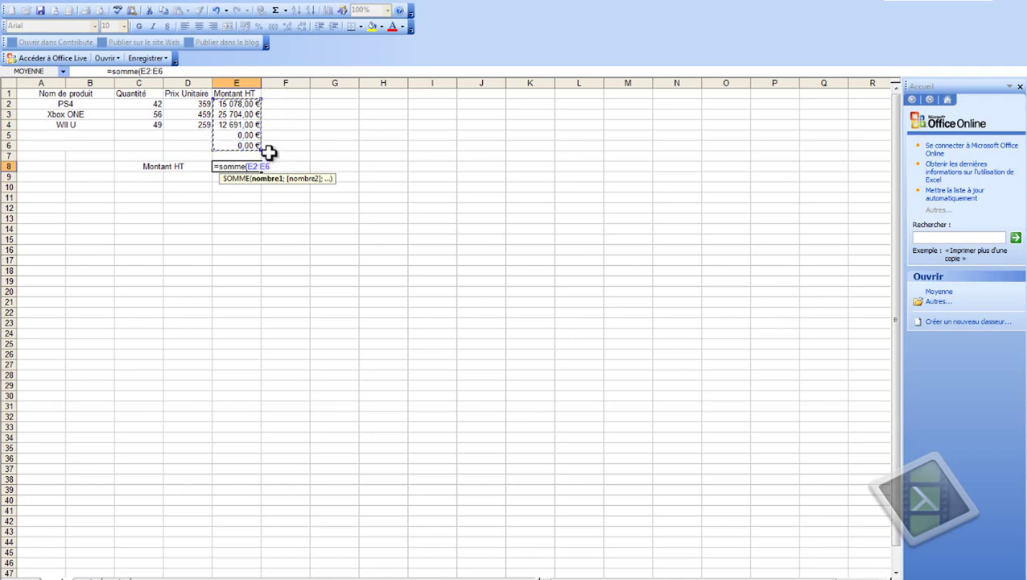
{"action": "type", "text": ")"}
{"action": "key", "text": "Return"}
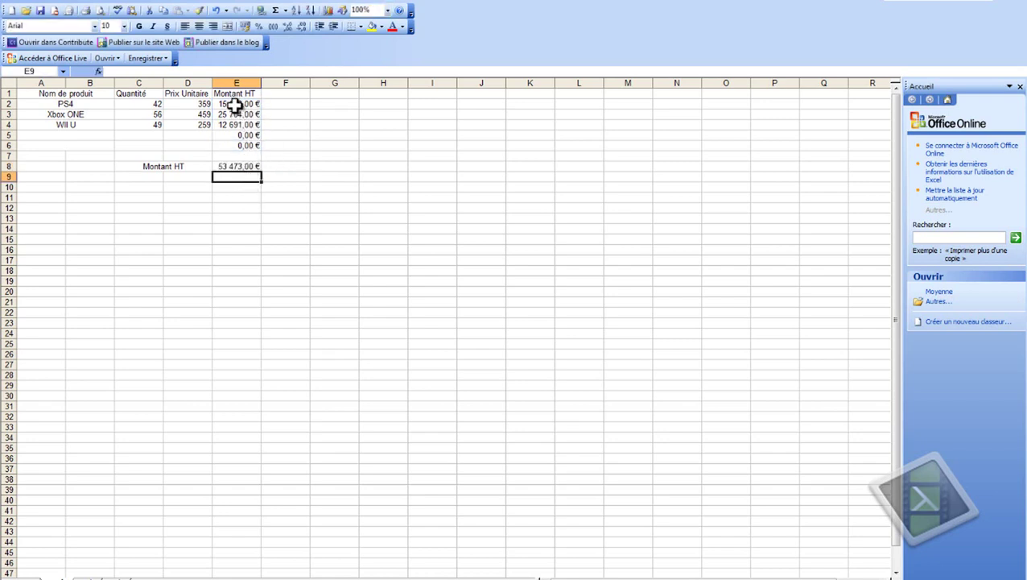
{"action": "left_click_drag", "start_coordinate": [236, 104], "coordinate": [248, 142]}
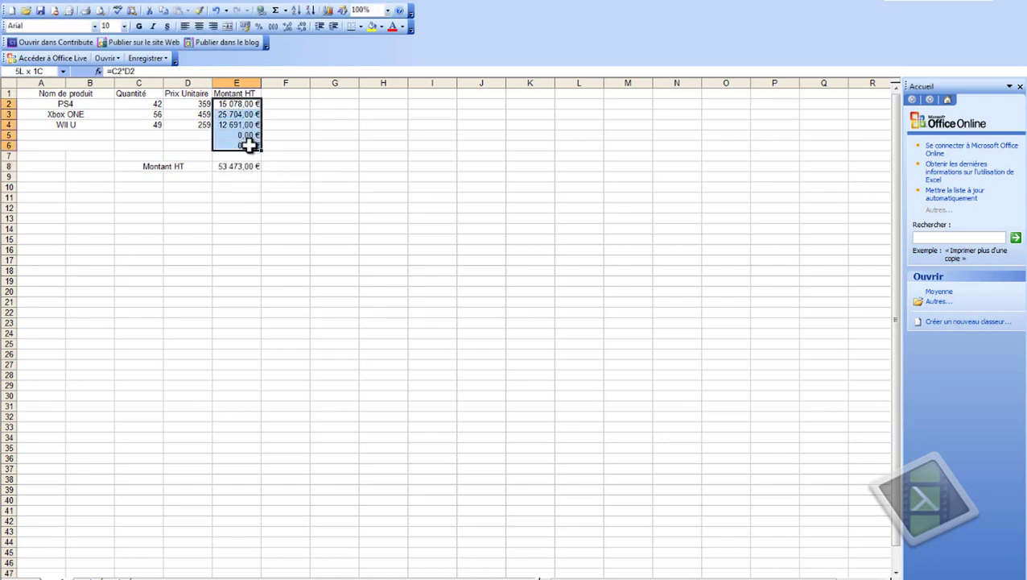
{"action": "left_click", "coordinate": [226, 178]}
Add the label "Remise" in C9 and enter a discount rate of 15% in D9.
{"action": "left_click", "coordinate": [154, 178]}
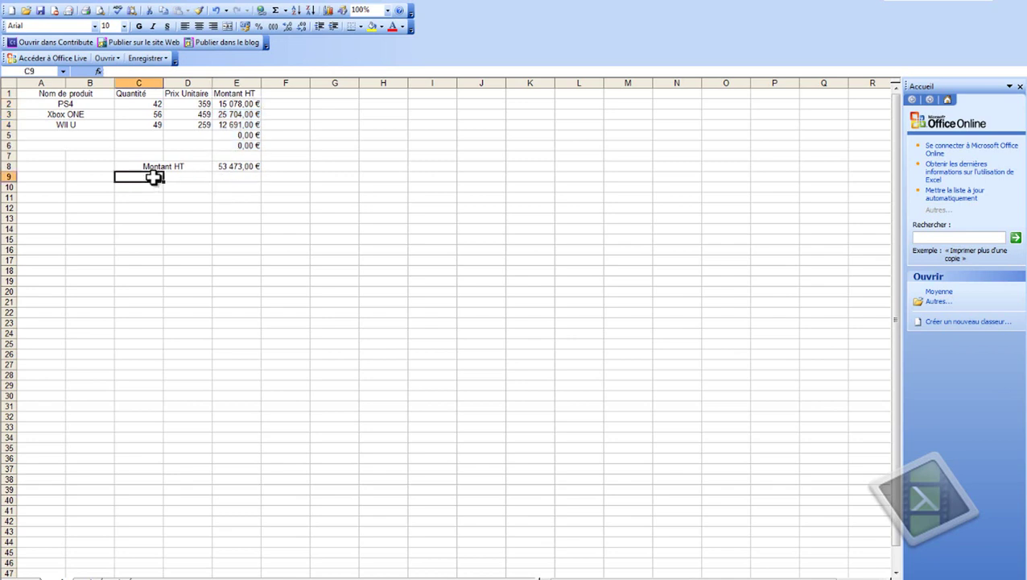
{"action": "type", "text": "Re"}
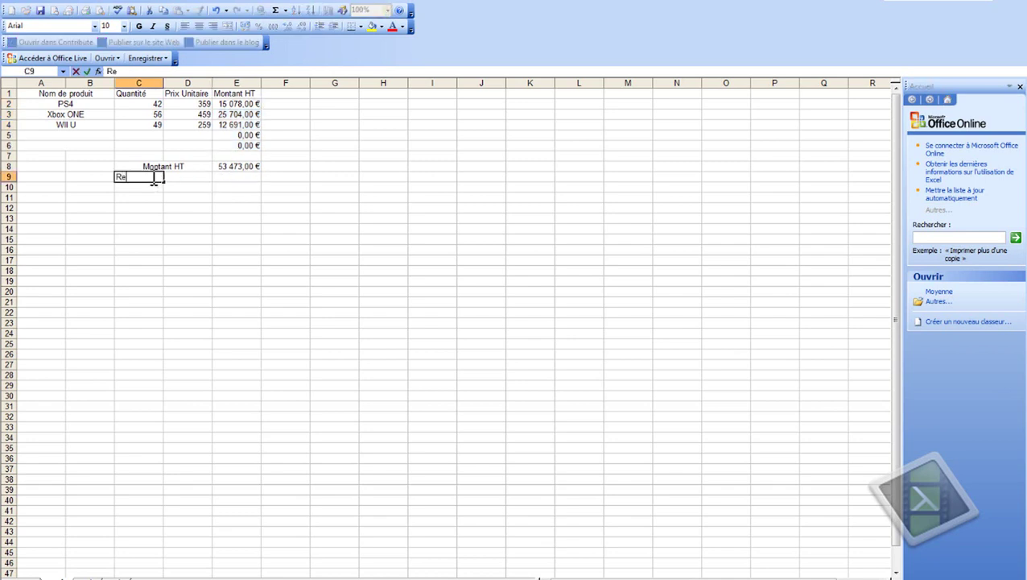
{"action": "type", "text": "mise"}
{"action": "left_click", "coordinate": [194, 178]}
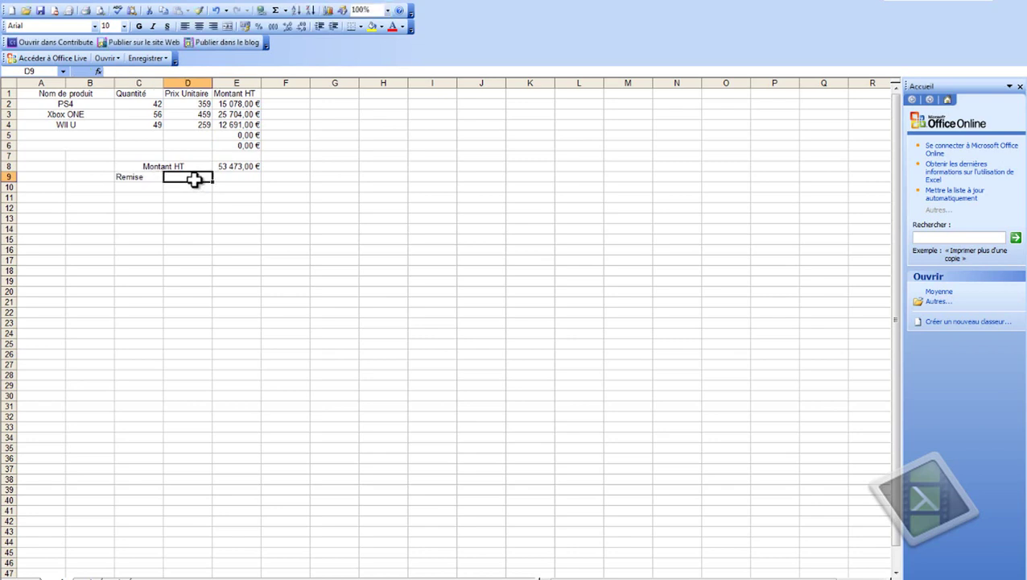
{"action": "type", "text": "15"}
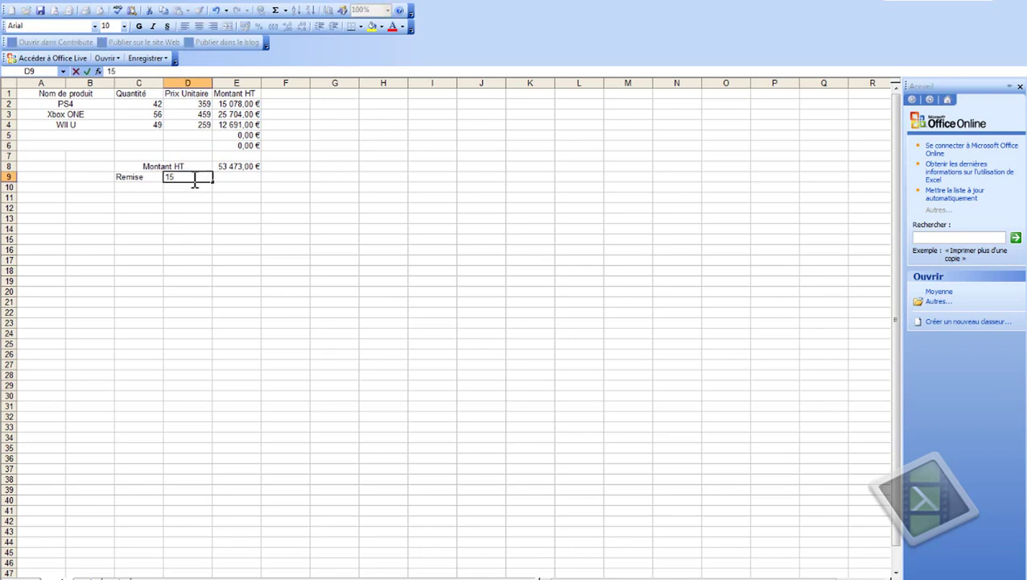
{"action": "type", "text": "%"}
Calculate the discount amount in E9 with the formula =E8*D9 and check the resulting cell.
{"action": "left_click", "coordinate": [247, 180]}
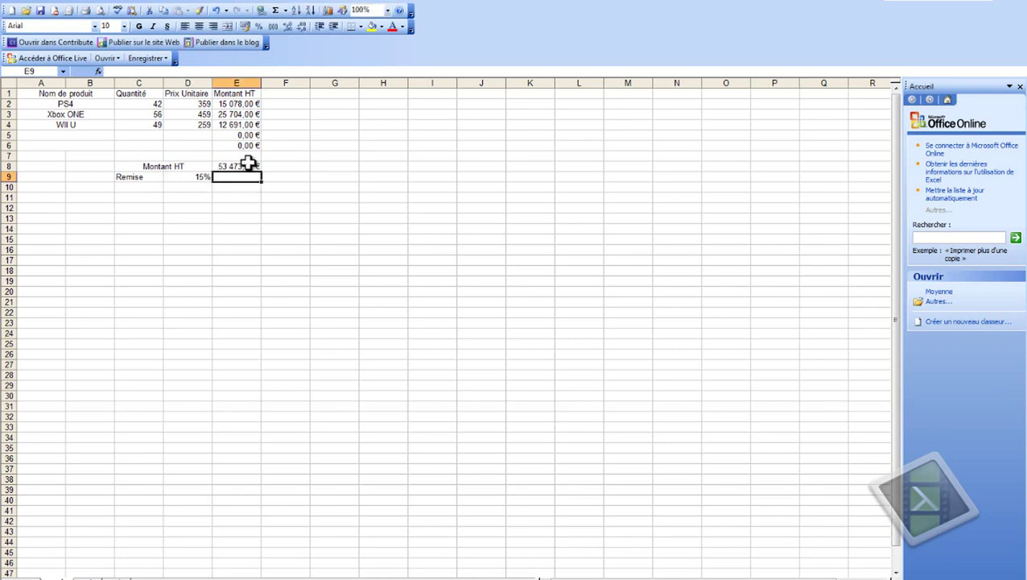
{"action": "type", "text": "="}
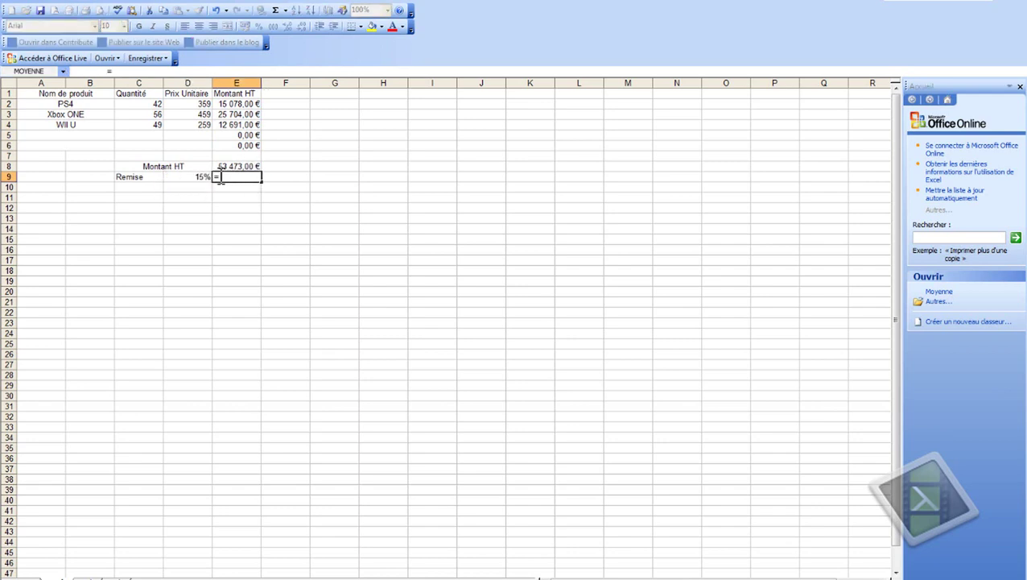
{"action": "left_click", "coordinate": [232, 167]}
{"action": "type", "text": "*"}
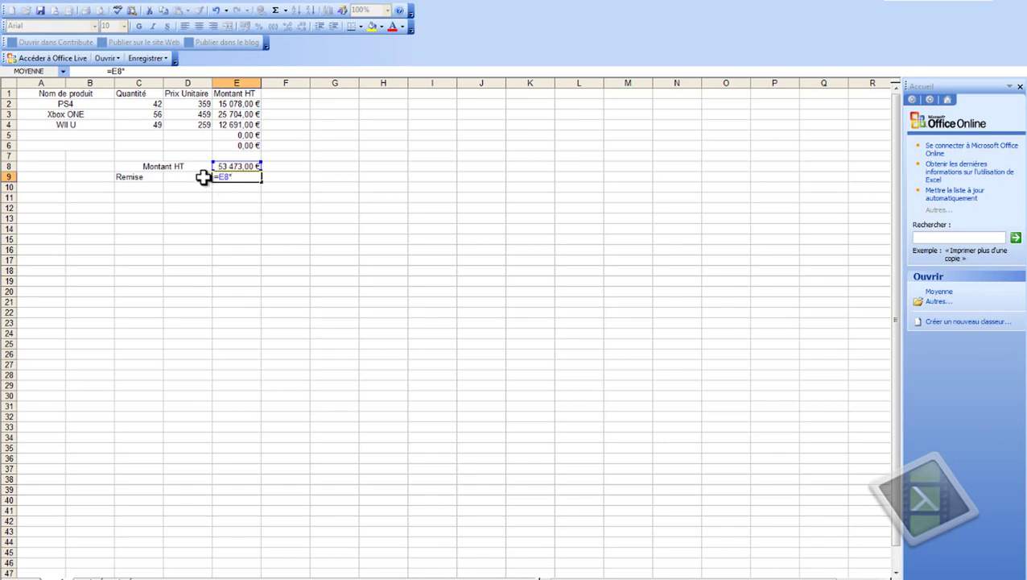
{"action": "left_click", "coordinate": [203, 177]}
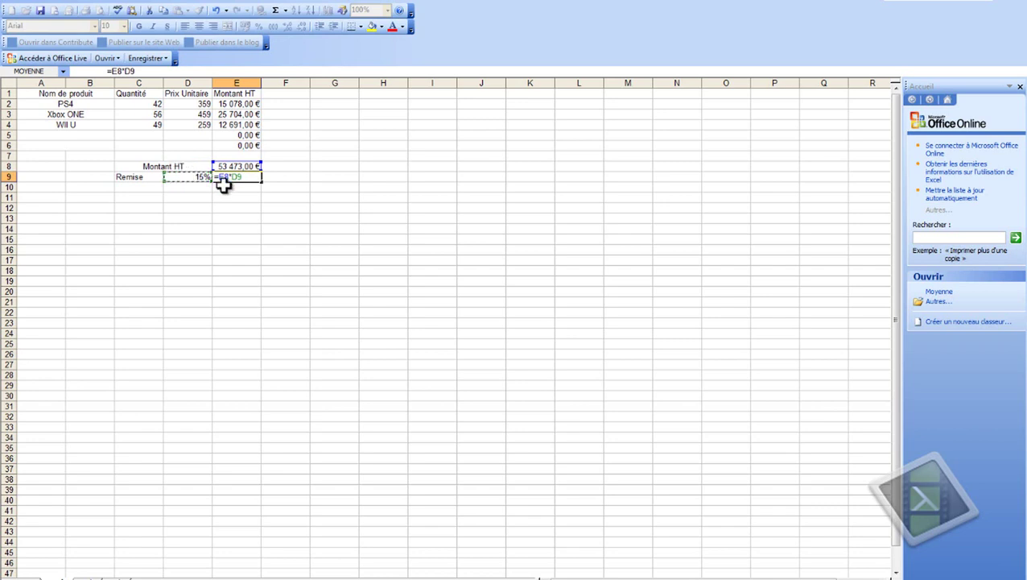
{"action": "key", "text": "Return"}
{"action": "left_click", "coordinate": [229, 177]}
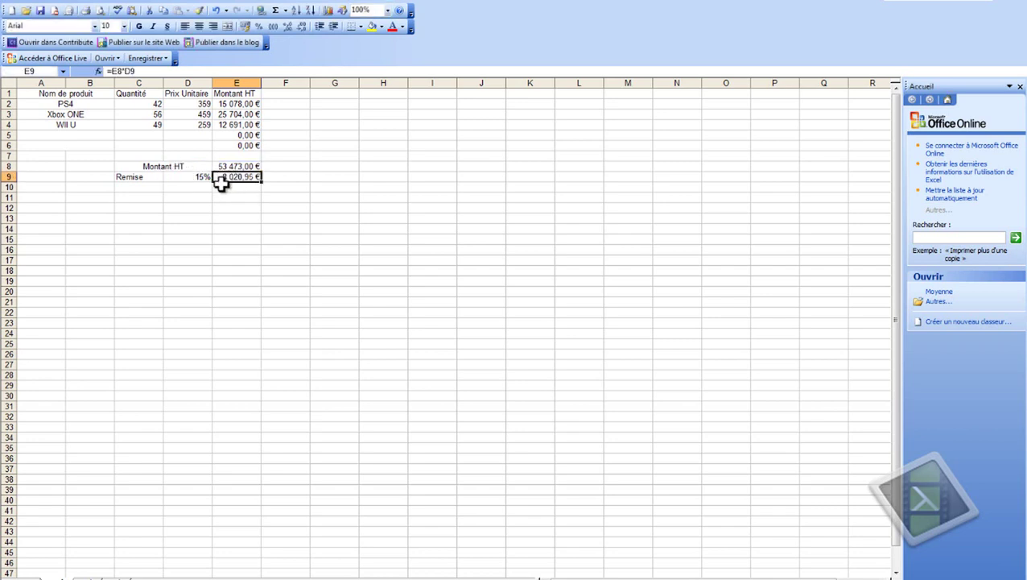
Add the label "Frais de port HT" in C10 and merge and center it across C10:D10.
{"action": "left_click", "coordinate": [151, 187]}
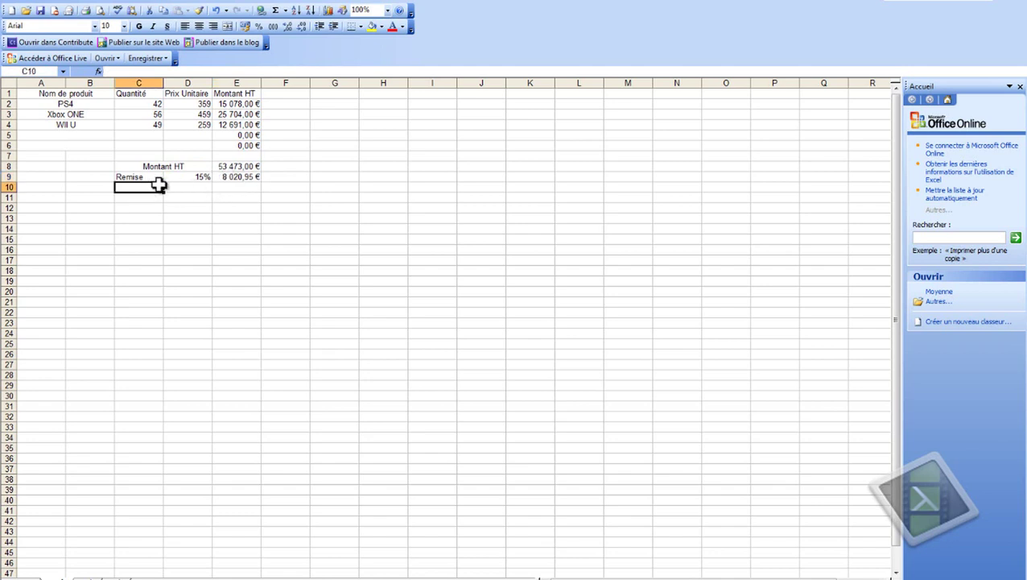
{"action": "type", "text": "Frais de port HT"}
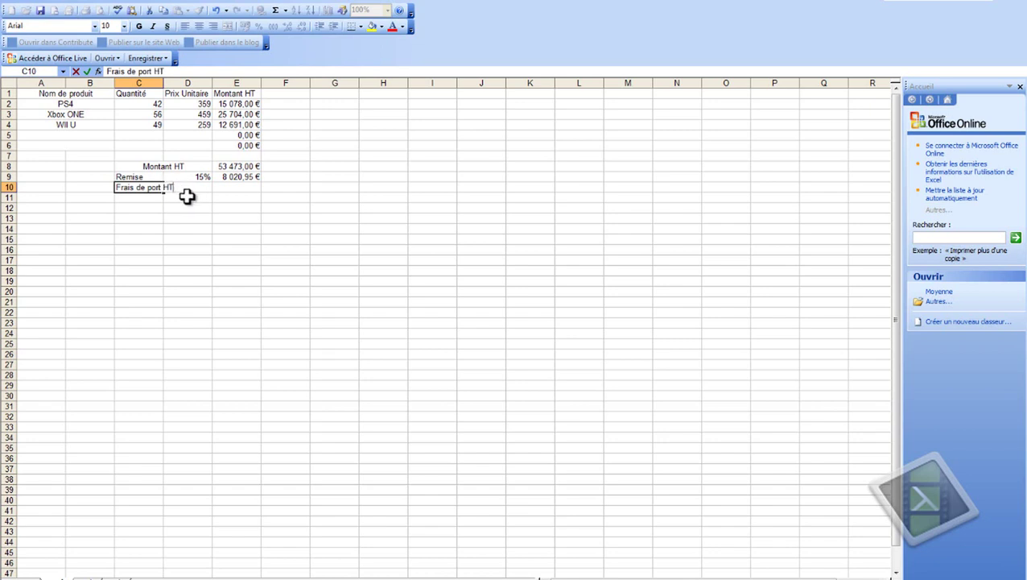
{"action": "left_click_drag", "start_coordinate": [184, 188], "coordinate": [149, 188]}
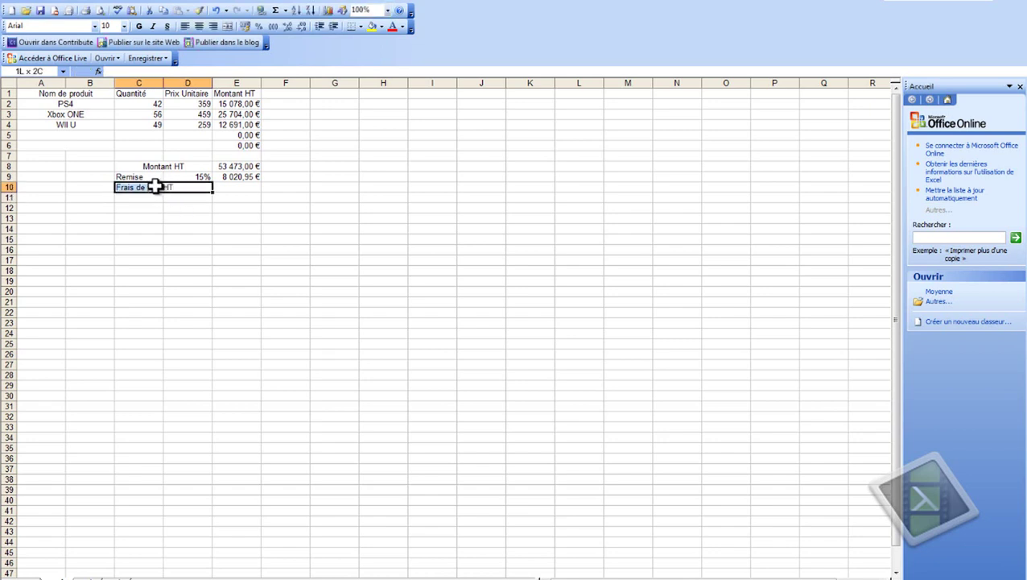
{"action": "left_click", "coordinate": [228, 27]}
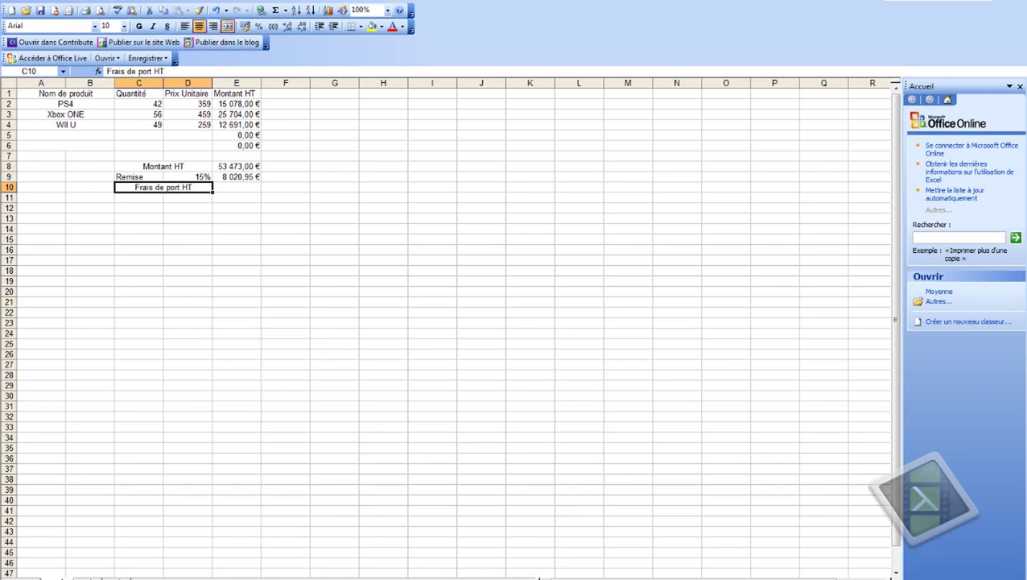
Enter shipping costs of 14,65 in E10 and format the cell as Monétaire with the € symbol and two decimals.
{"action": "left_click", "coordinate": [232, 189]}
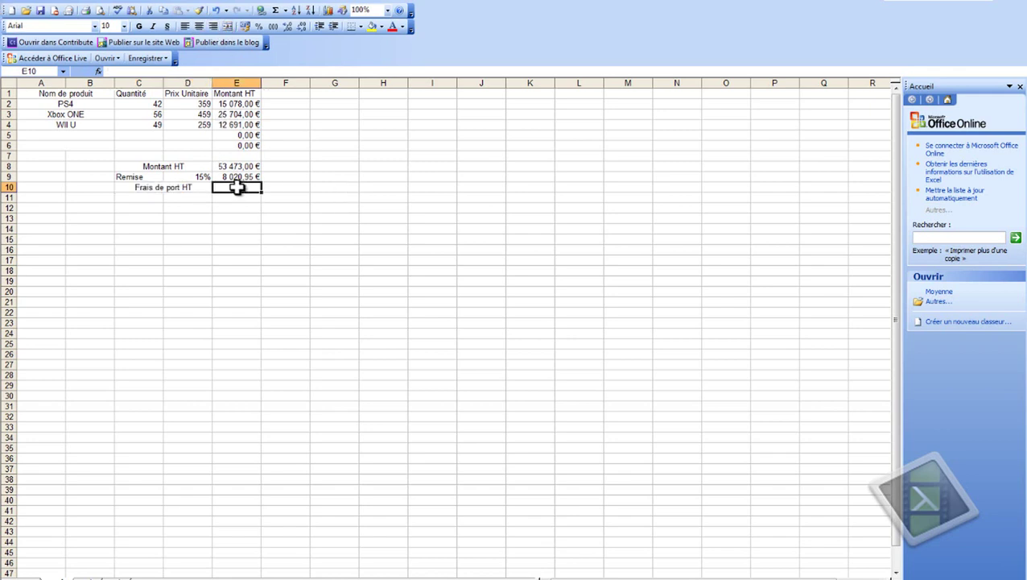
{"action": "type", "text": "14,65"}
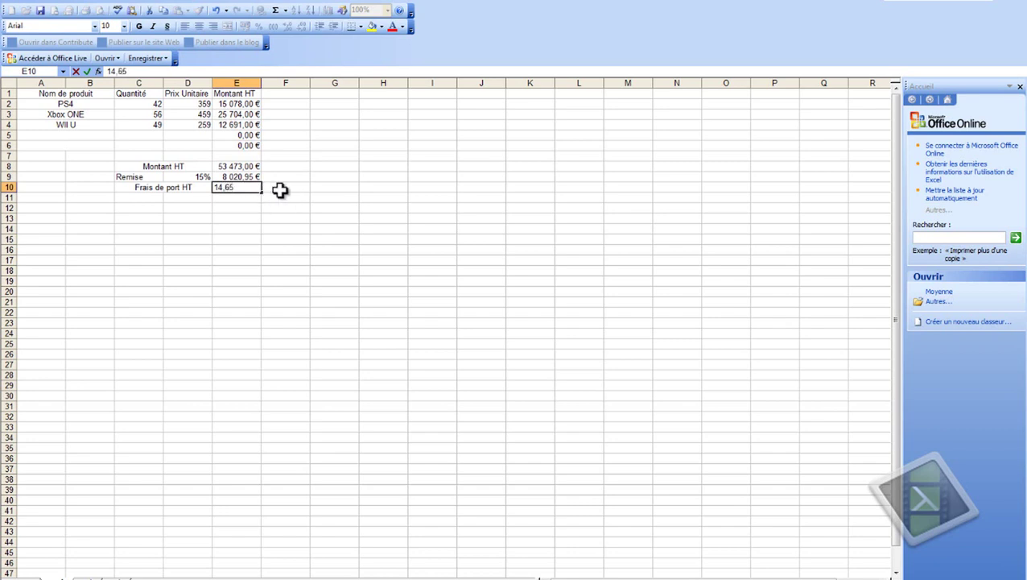
{"action": "left_click", "coordinate": [285, 189]}
{"action": "right_click", "coordinate": [250, 190]}
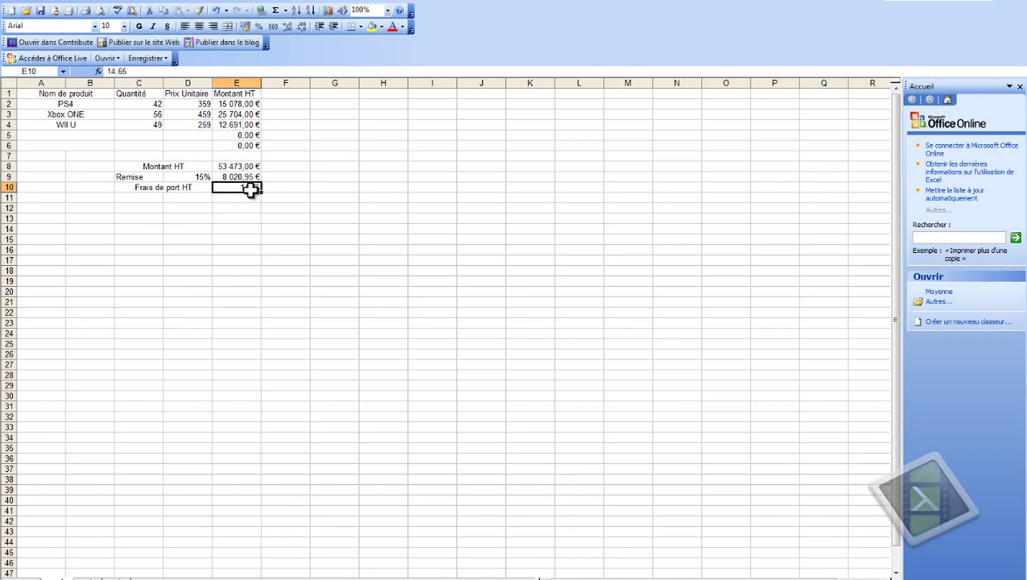
{"action": "left_click", "coordinate": [230, 198]}
{"action": "left_click", "coordinate": [245, 187]}
{"action": "right_click", "coordinate": [247, 190]}
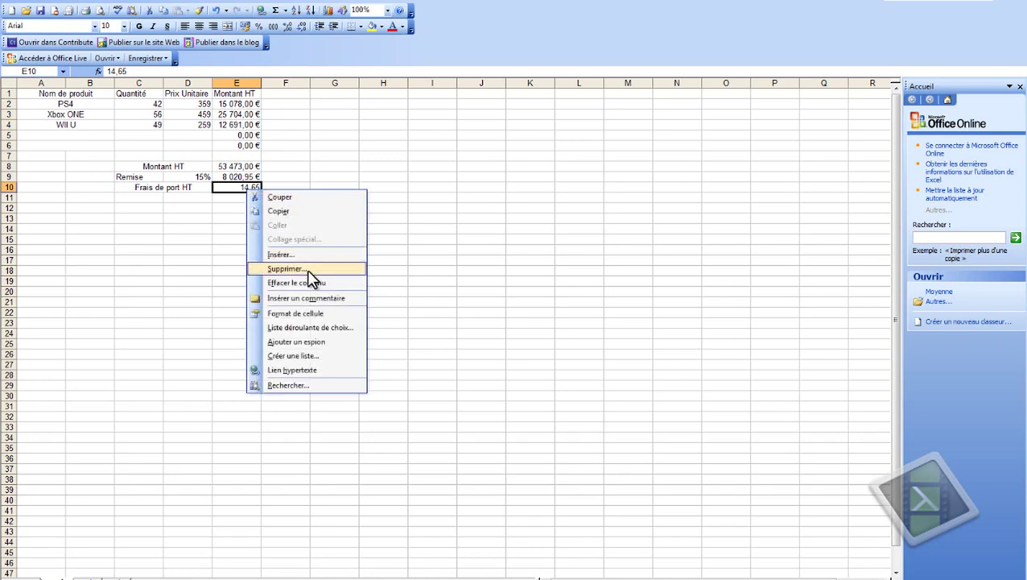
{"action": "left_click", "coordinate": [314, 314]}
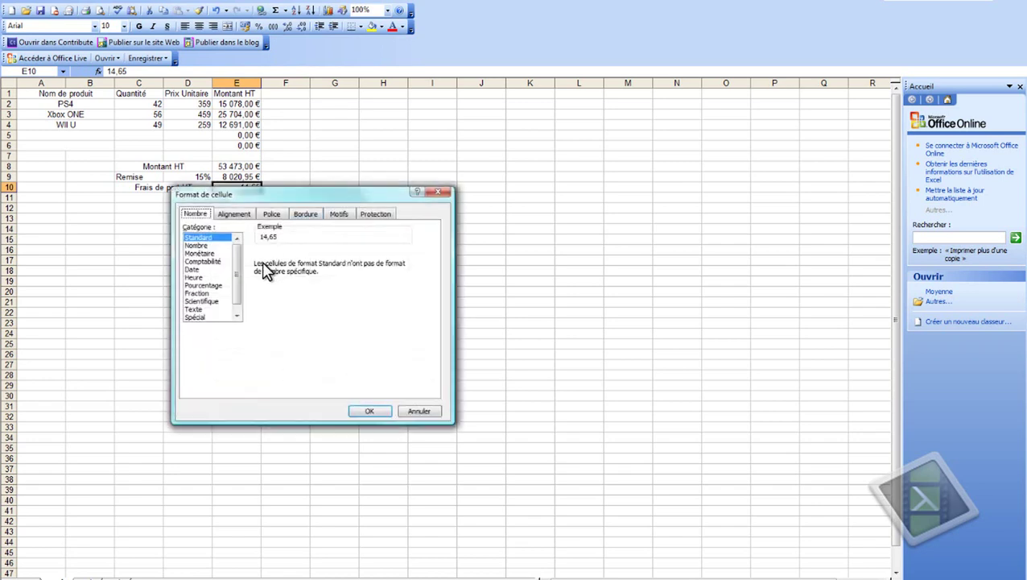
{"action": "left_click", "coordinate": [209, 253]}
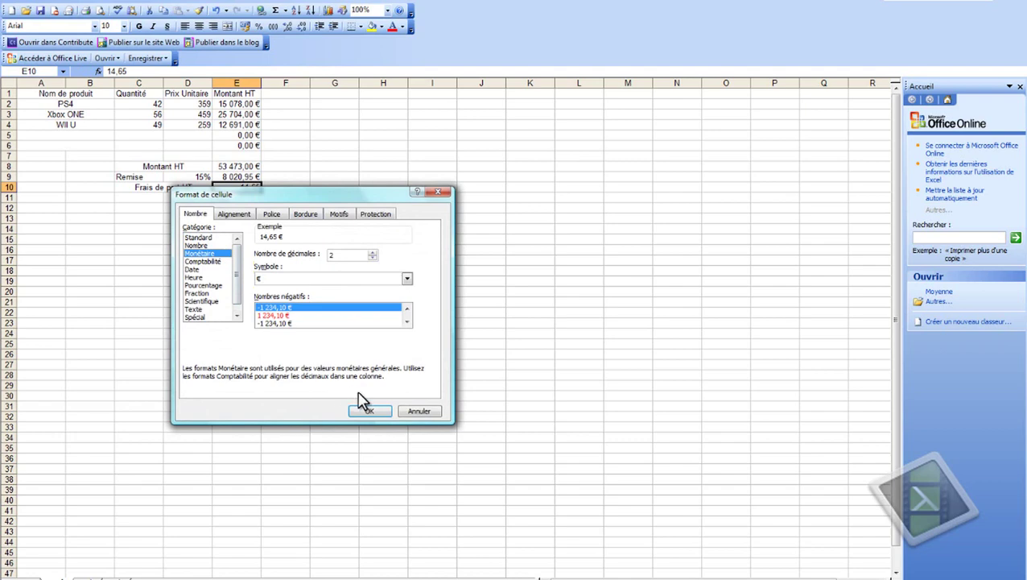
{"action": "left_click", "coordinate": [369, 411]}
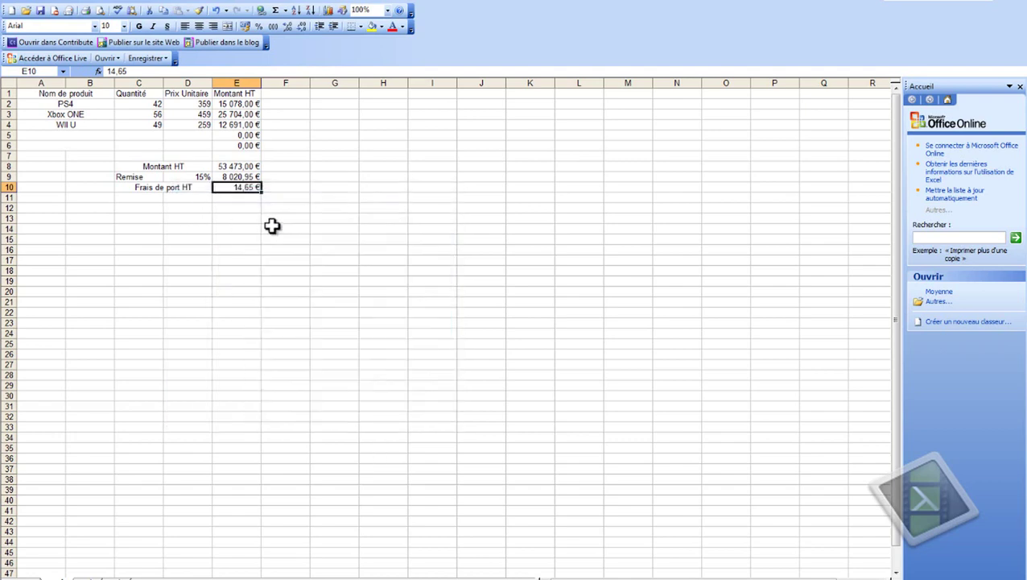
Merge and center C11:D11 and enter the label "Net HT" in it.
{"action": "left_click", "coordinate": [142, 198]}
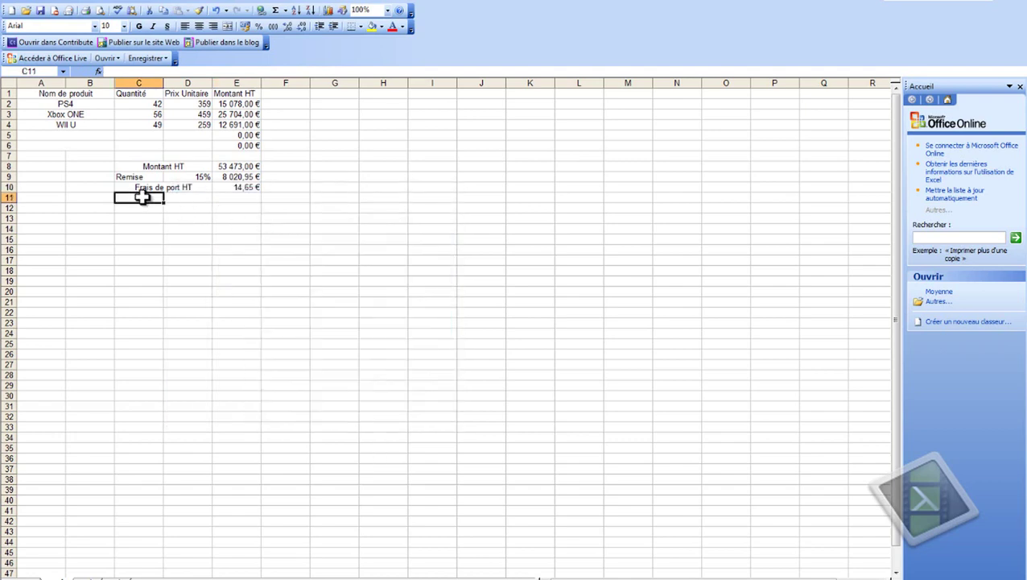
{"action": "left_click_drag", "start_coordinate": [142, 197], "coordinate": [167, 196]}
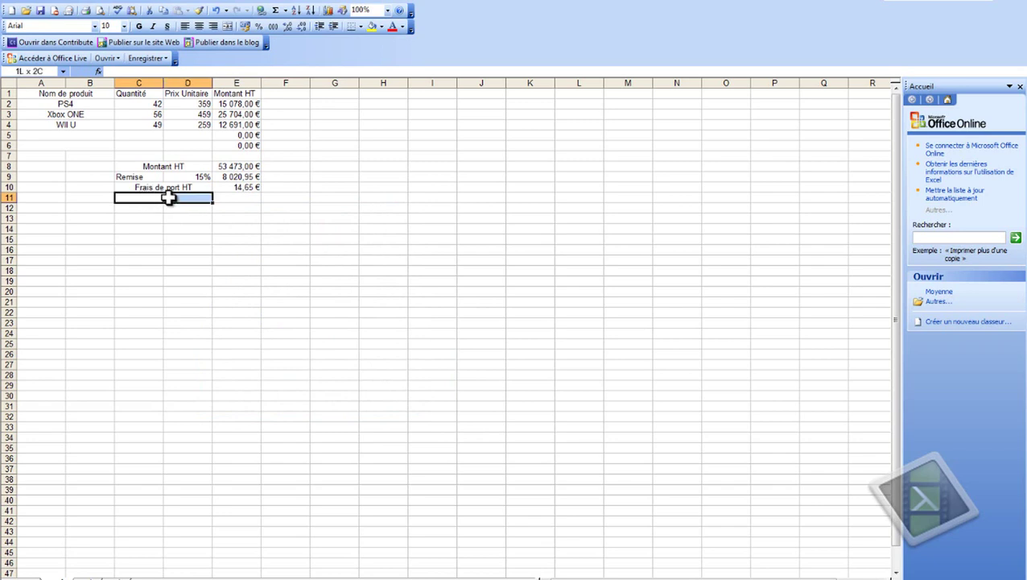
{"action": "left_click", "coordinate": [228, 26]}
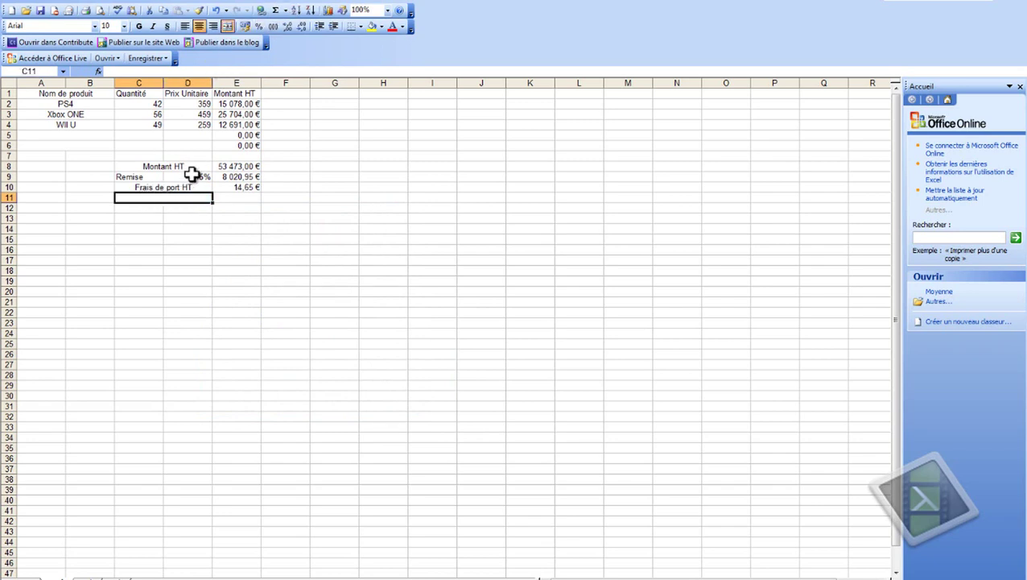
{"action": "type", "text": "Net H"}
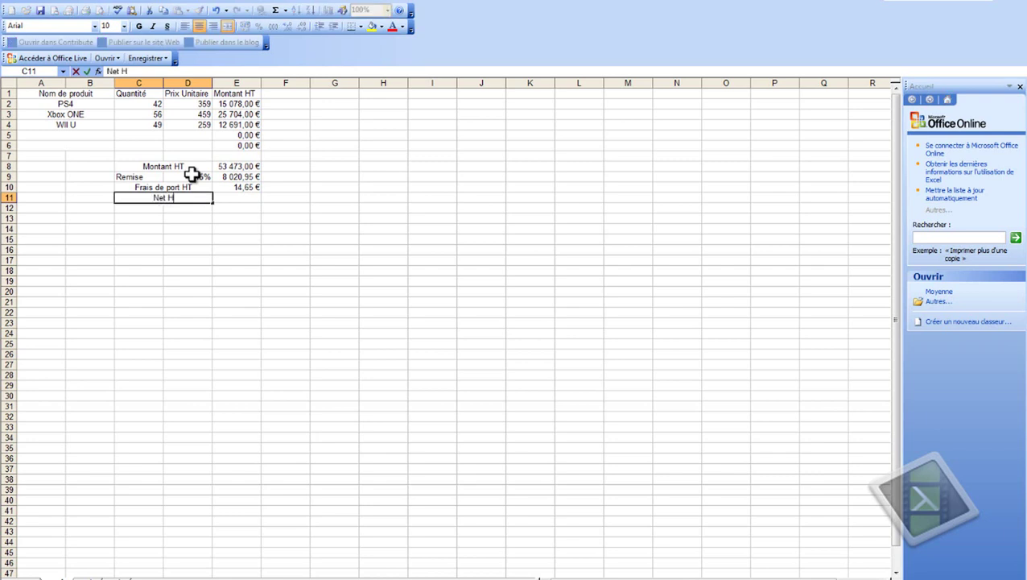
{"action": "type", "text": "T"}
Calculate the Net HT amount in E11 with the formula =E8-E9+E10.
{"action": "left_click", "coordinate": [246, 197]}
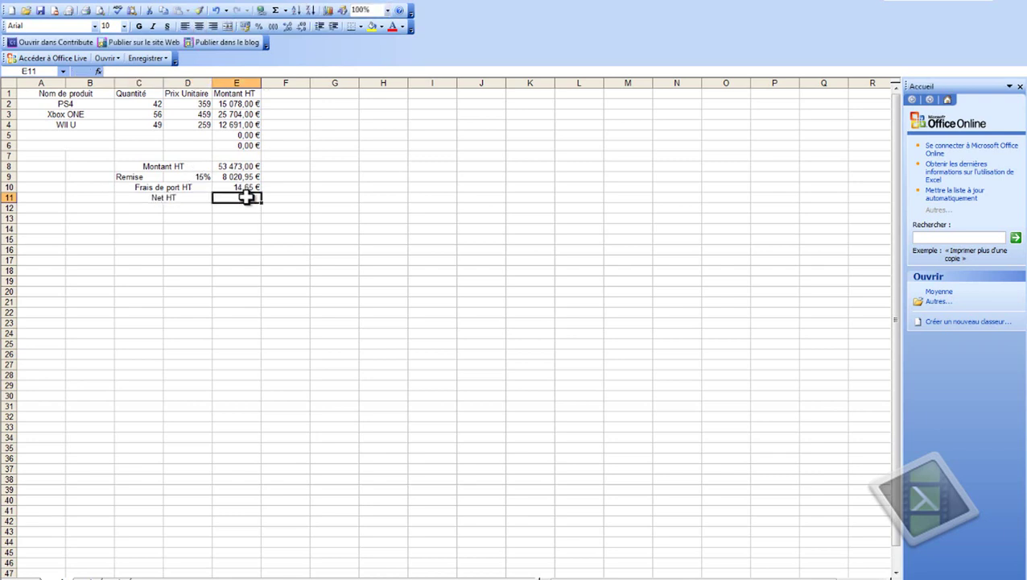
{"action": "type", "text": "="}
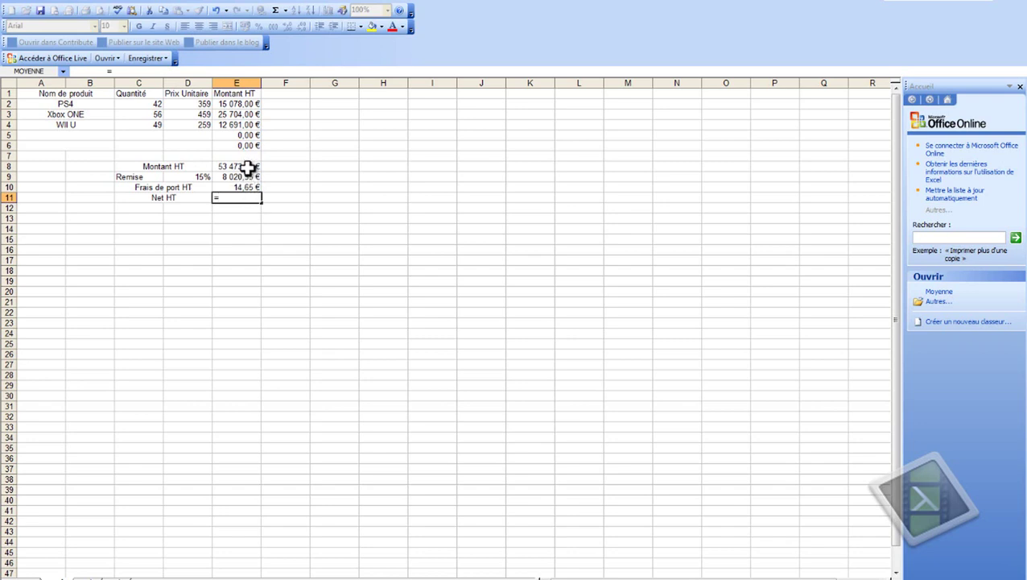
{"action": "left_click", "coordinate": [247, 167]}
{"action": "type", "text": "-"}
{"action": "left_click", "coordinate": [245, 177]}
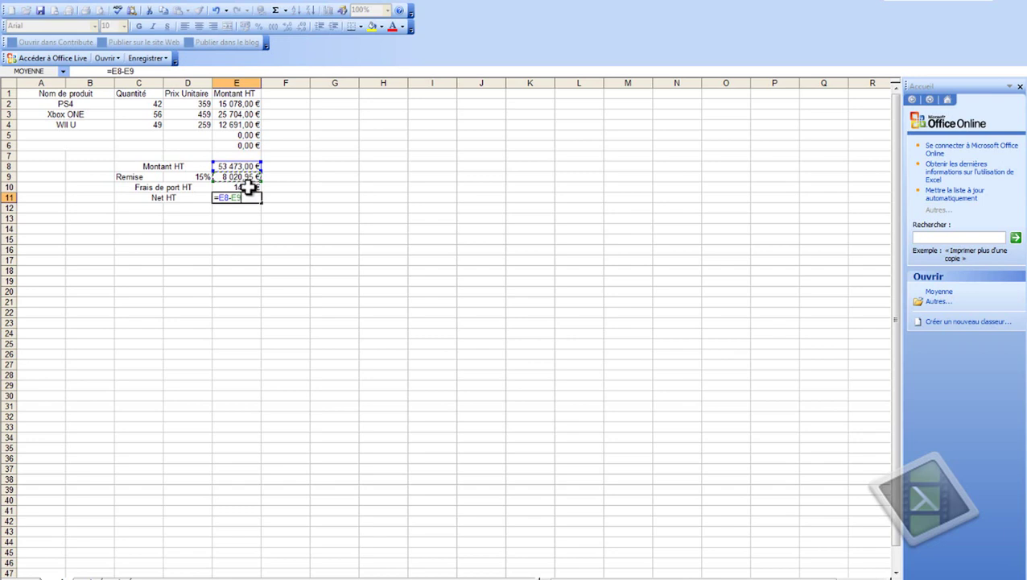
{"action": "type", "text": "+"}
{"action": "left_click", "coordinate": [247, 187]}
{"action": "key", "text": "Return"}
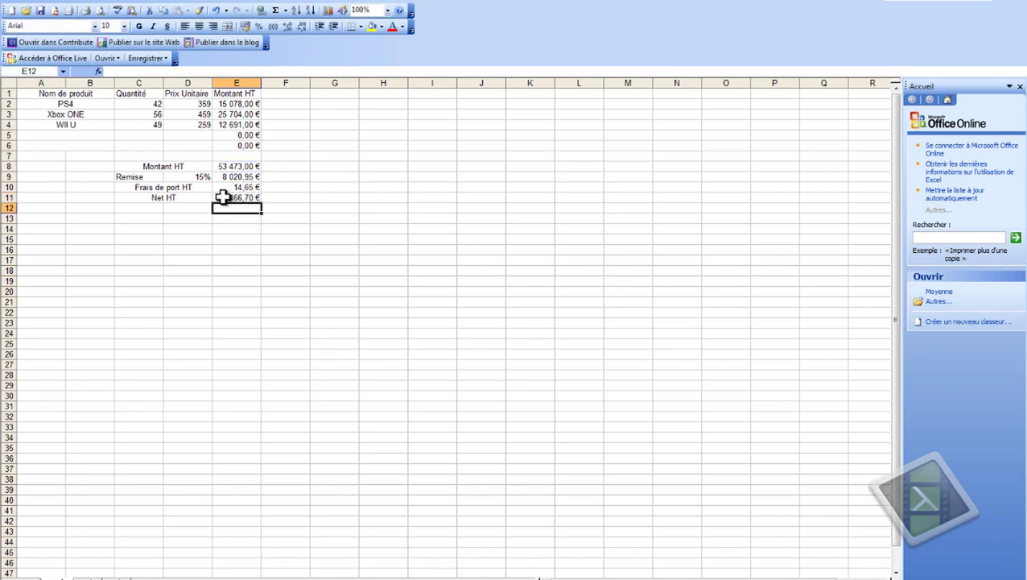
Add the label "TVA" in C12 and enter a tax rate of 10% in D12.
{"action": "left_click", "coordinate": [154, 207]}
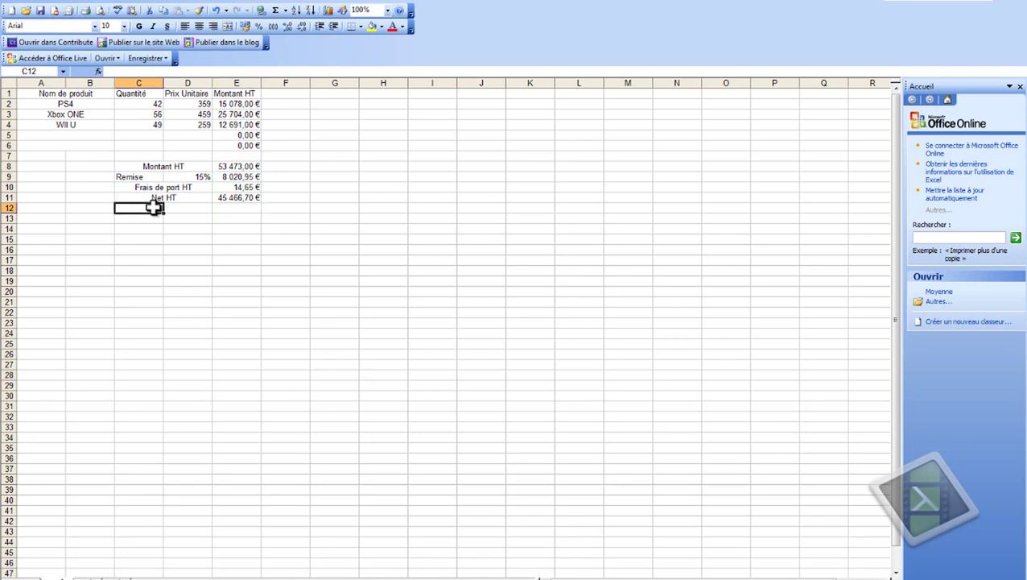
{"action": "type", "text": "TVA"}
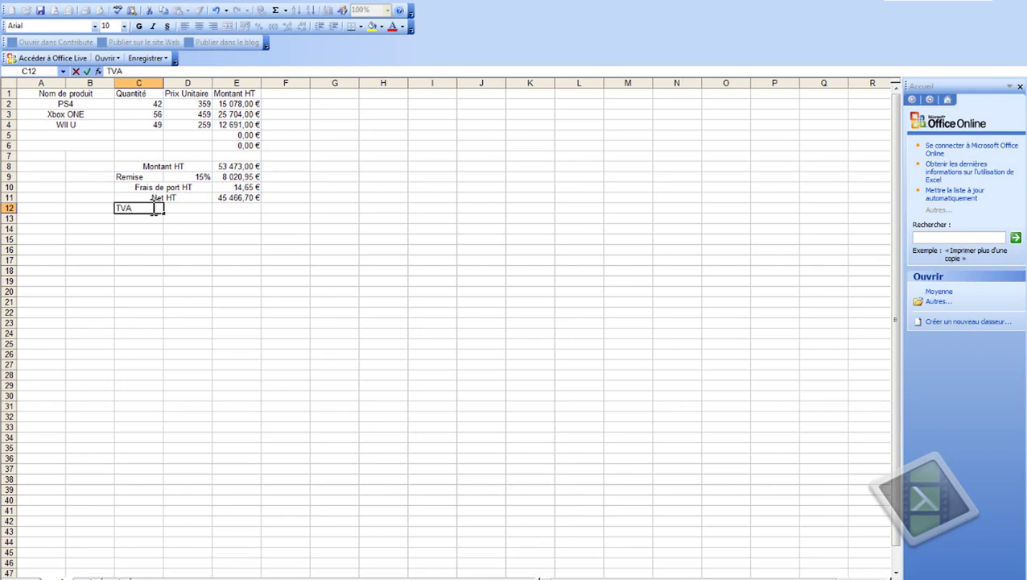
{"action": "left_click", "coordinate": [195, 209]}
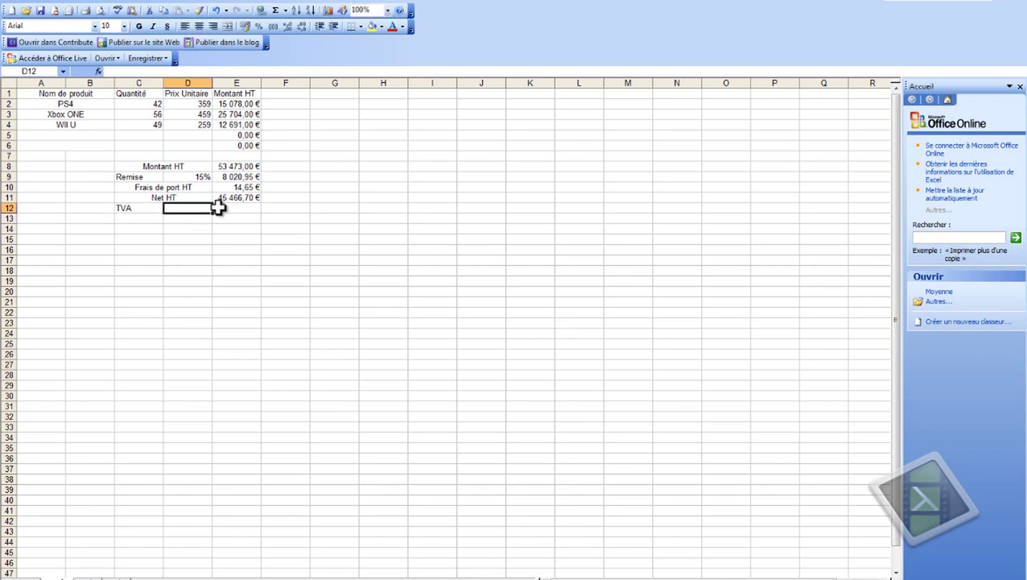
{"action": "type", "text": "10"}
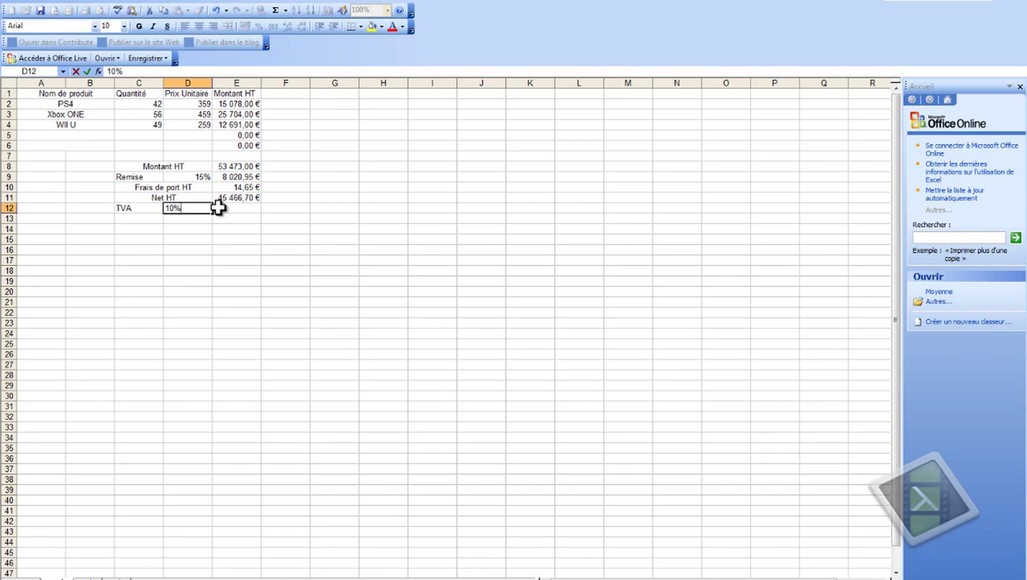
Calculate the TVA amount in E12 with the formula =E11*D12.
{"action": "left_click", "coordinate": [217, 208]}
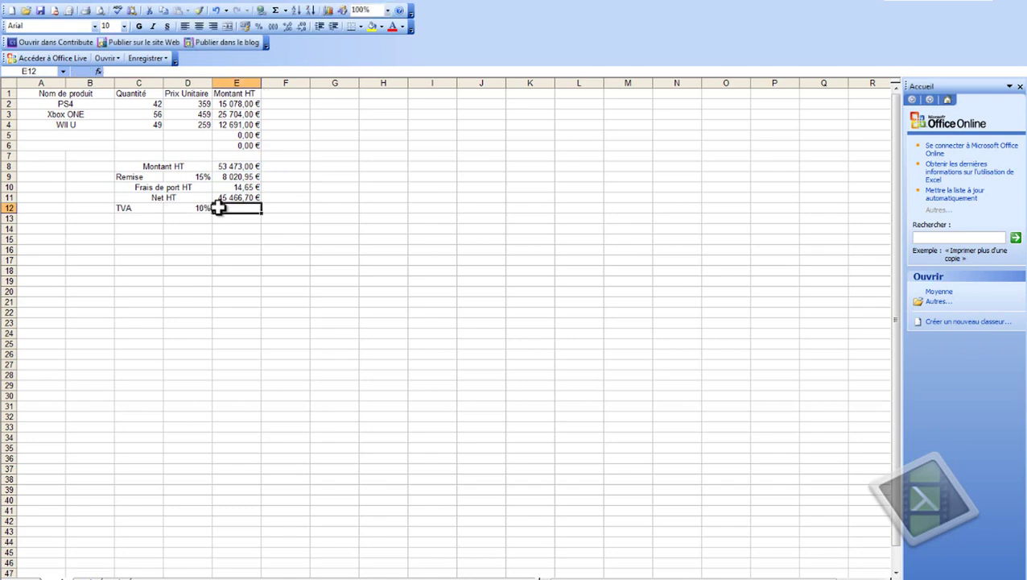
{"action": "type", "text": "="}
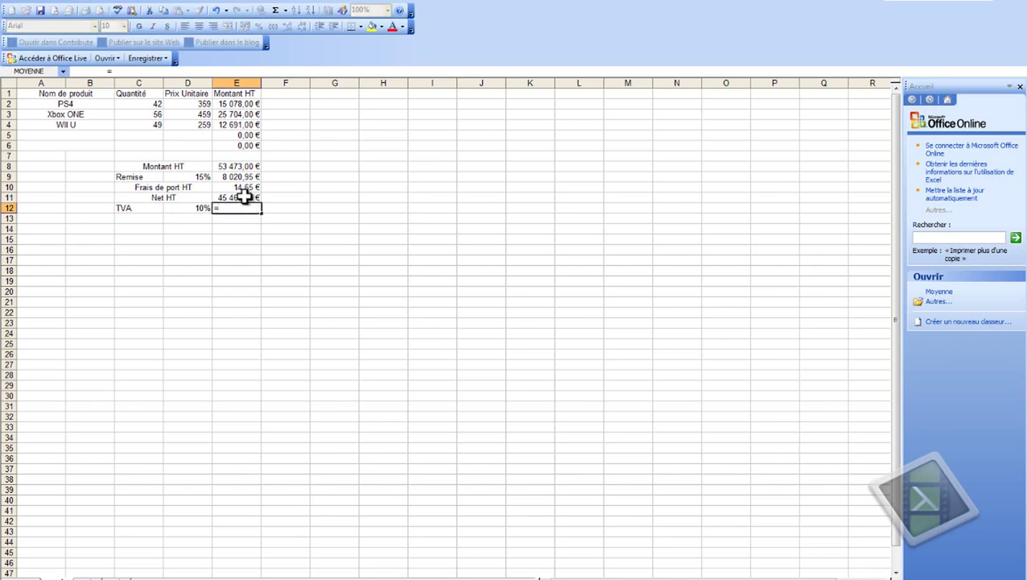
{"action": "left_click", "coordinate": [244, 197]}
{"action": "type", "text": "*"}
{"action": "left_click", "coordinate": [192, 207]}
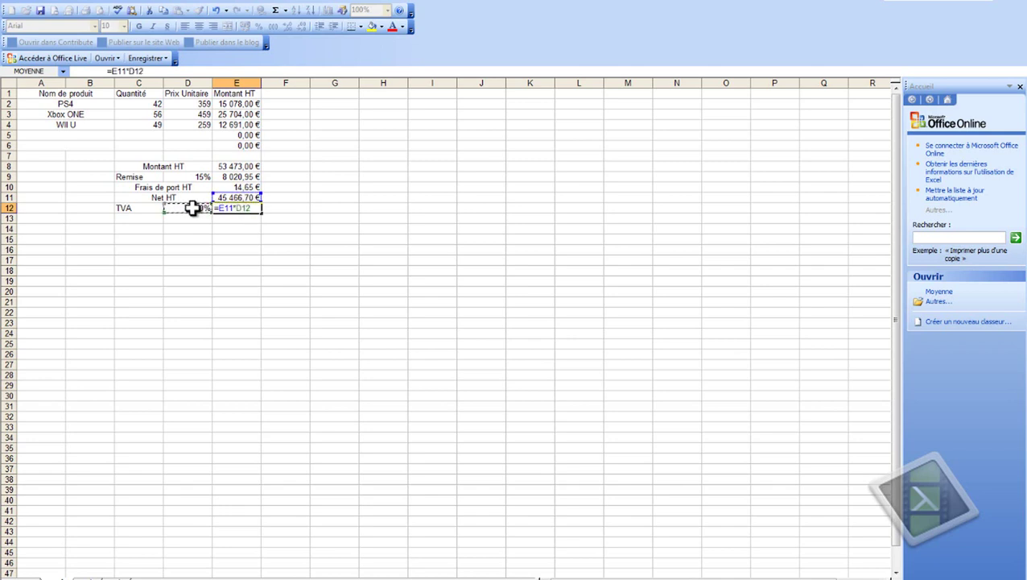
{"action": "key", "text": "Return"}
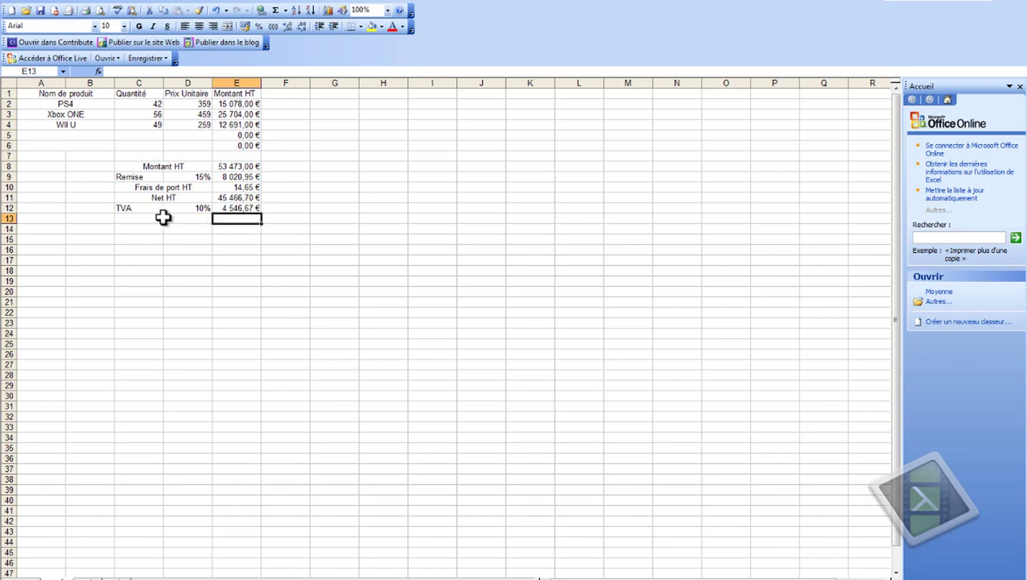
Merge and center C13:D13 and enter the label "Montant TTC" in it.
{"action": "left_click_drag", "start_coordinate": [149, 218], "coordinate": [185, 219]}
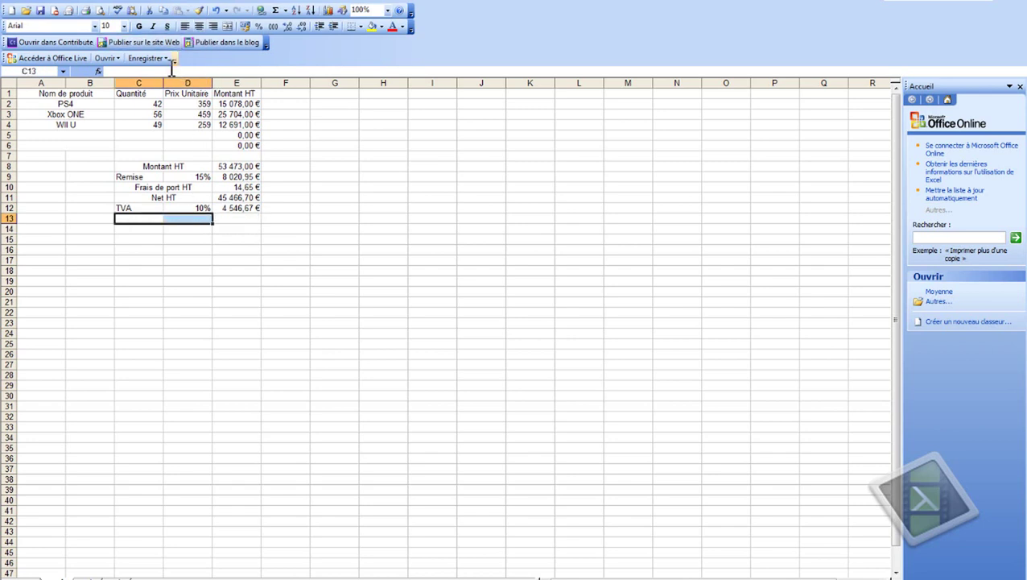
{"action": "left_click", "coordinate": [225, 26]}
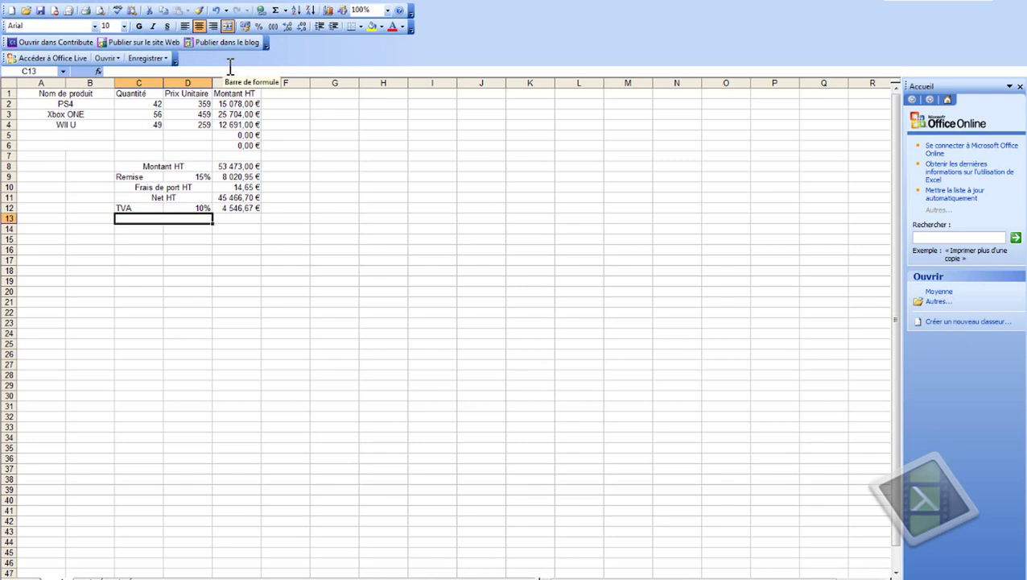
{"action": "type", "text": "M"}
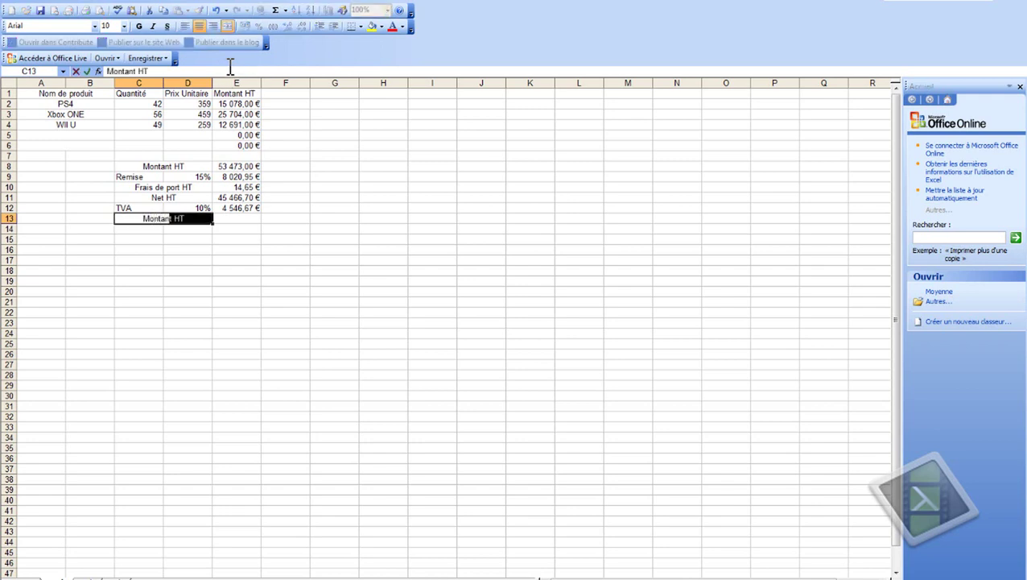
{"action": "type", "text": "ontant TTC"}
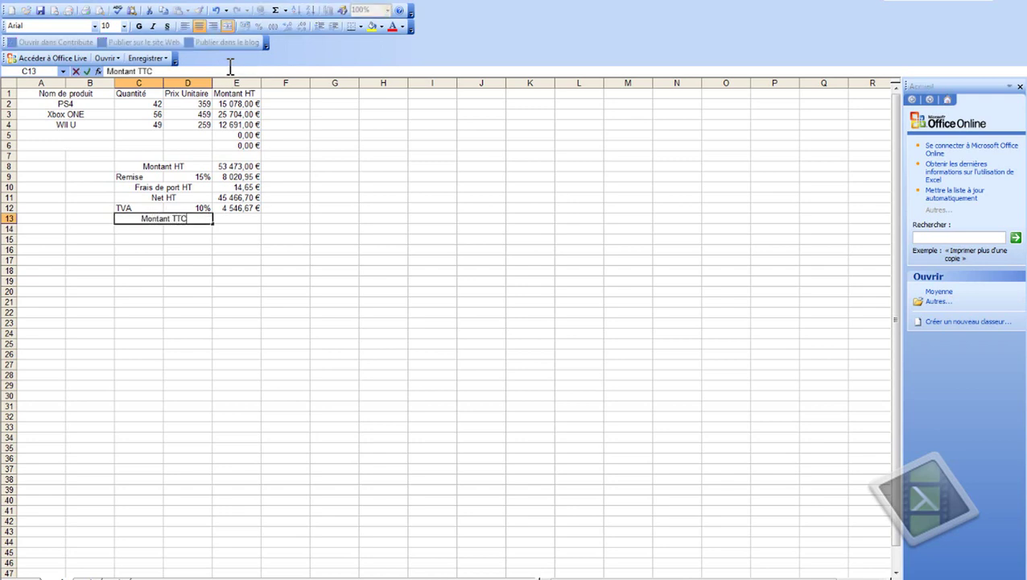
Calculate the Montant TTC in E13 with the formula =E11+E12.
{"action": "left_click", "coordinate": [257, 221]}
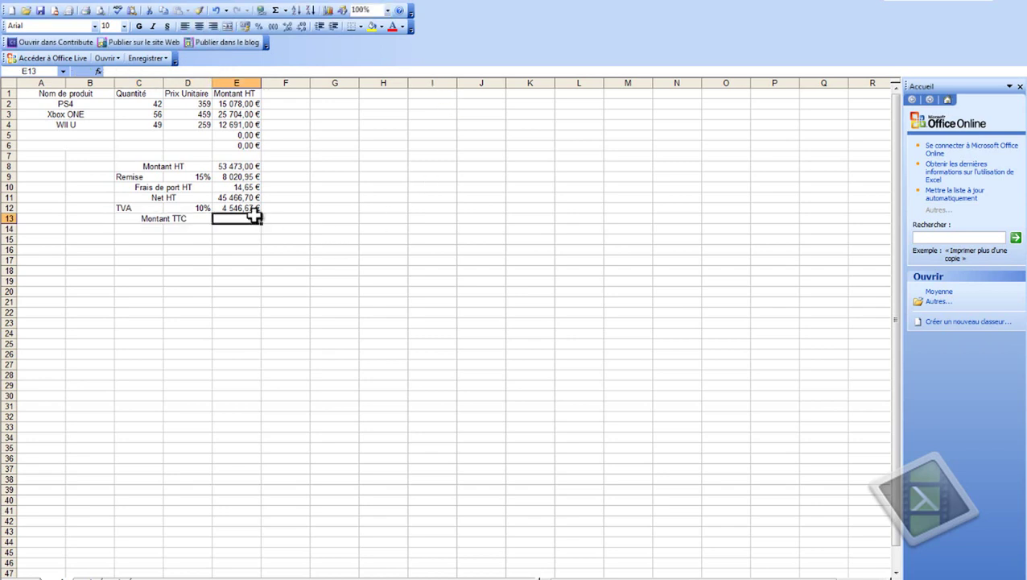
{"action": "type", "text": "="}
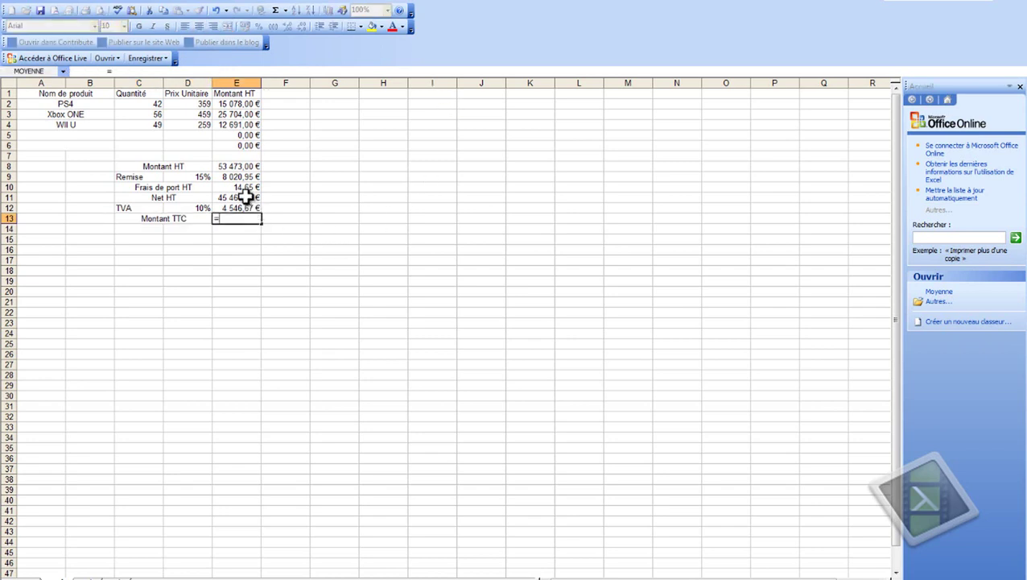
{"action": "left_click", "coordinate": [244, 196]}
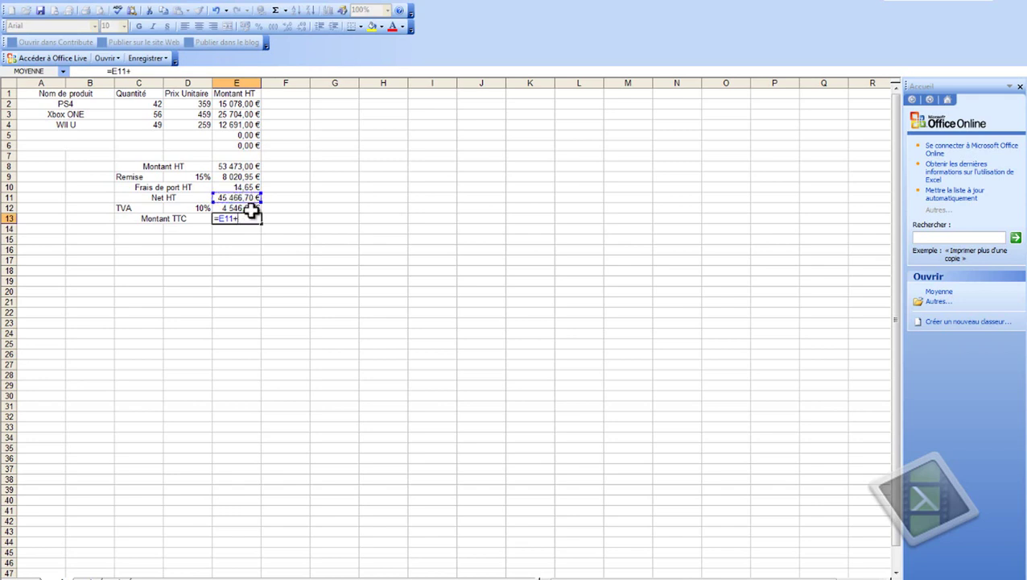
{"action": "left_click", "coordinate": [251, 207]}
{"action": "key", "text": "Return"}
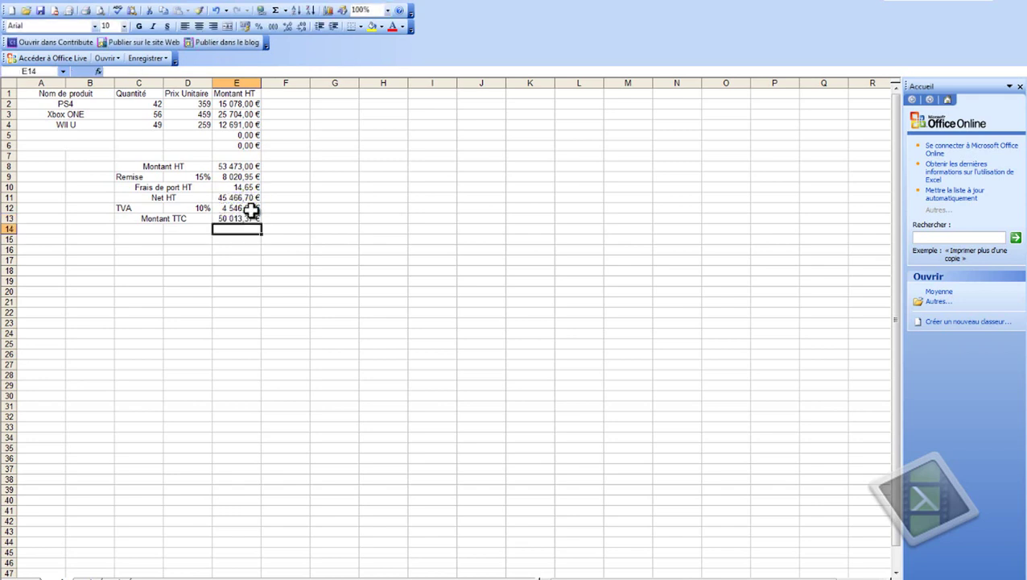
Apply all inside and outside borders to the product table A1:E6 and to the totals block C8:E13.
{"action": "left_click", "coordinate": [85, 93]}
{"action": "left_click_drag", "start_coordinate": [85, 94], "coordinate": [229, 141]}
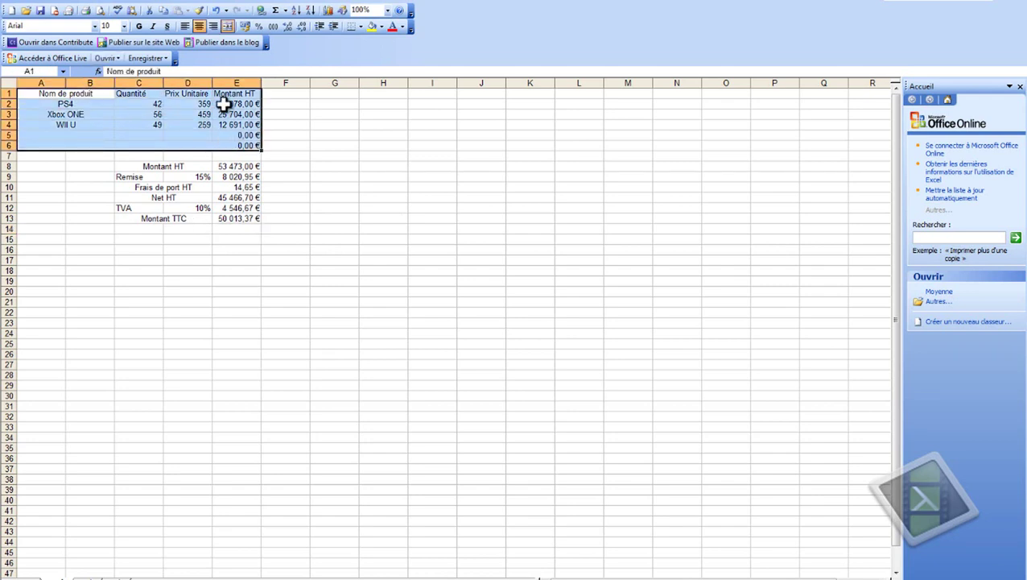
{"action": "left_click", "coordinate": [360, 26]}
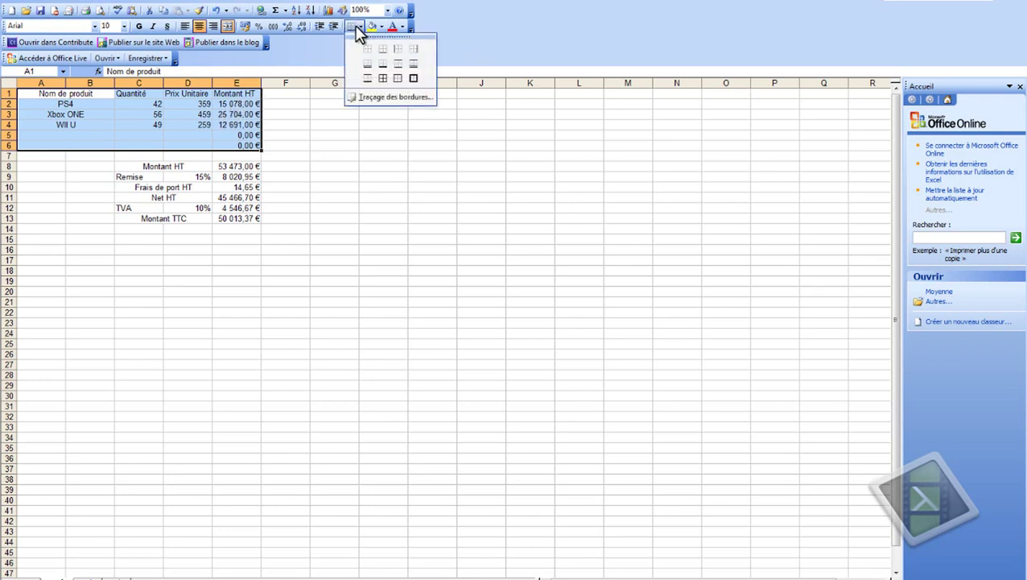
{"action": "left_click", "coordinate": [383, 78]}
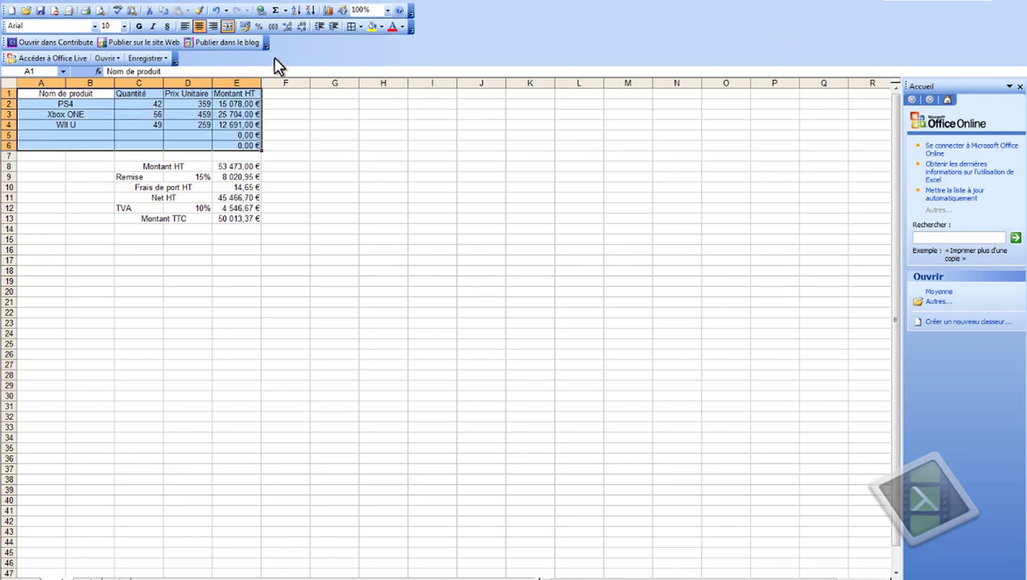
{"action": "left_click_drag", "start_coordinate": [252, 169], "coordinate": [178, 219]}
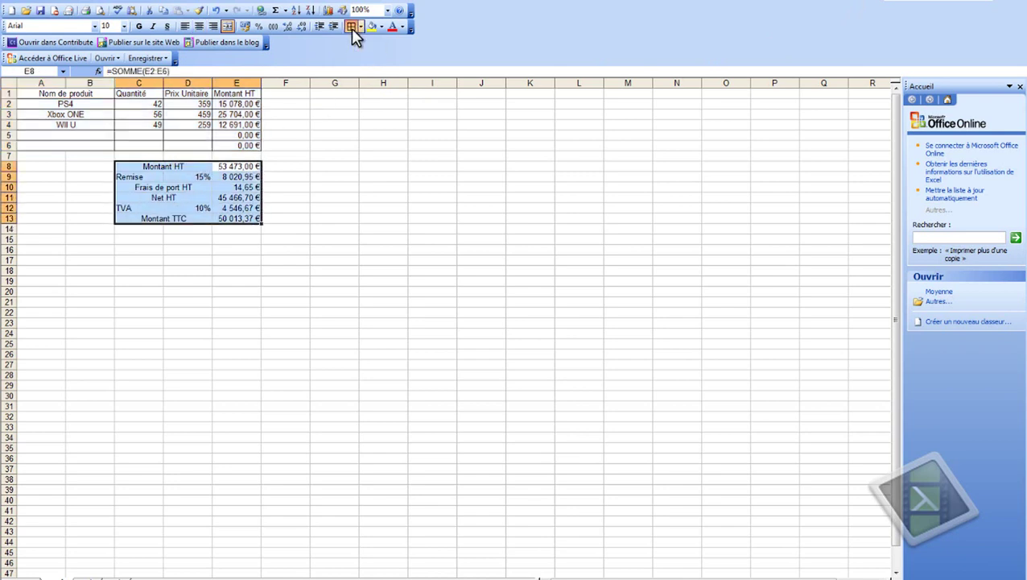
{"action": "left_click", "coordinate": [350, 28]}
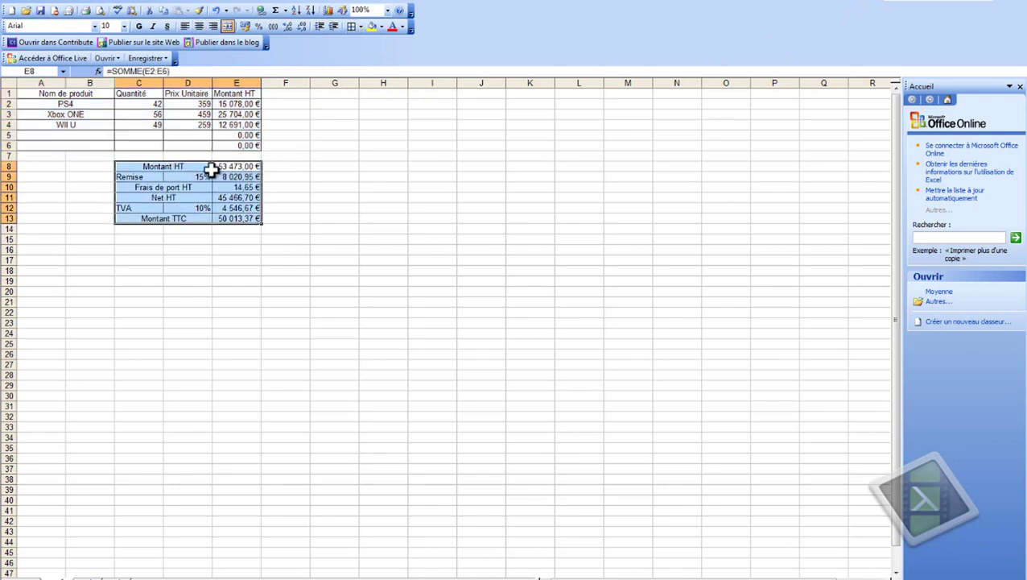
Center the contents of all cells in A1:E13 horizontally.
{"action": "left_click_drag", "start_coordinate": [65, 96], "coordinate": [256, 219]}
{"action": "left_click", "coordinate": [197, 27]}
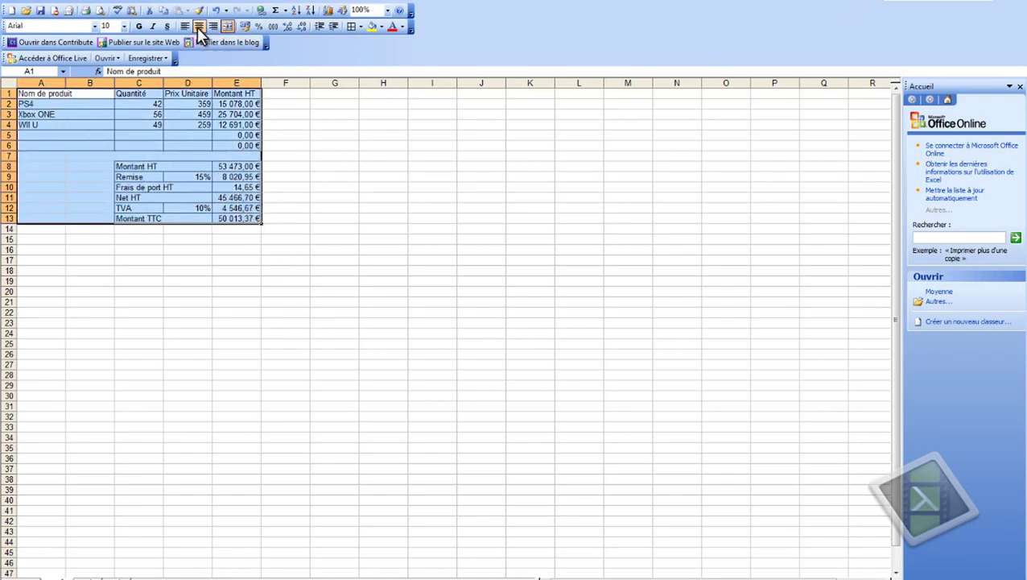
{"action": "left_click", "coordinate": [197, 27]}
{"action": "left_click", "coordinate": [178, 136]}
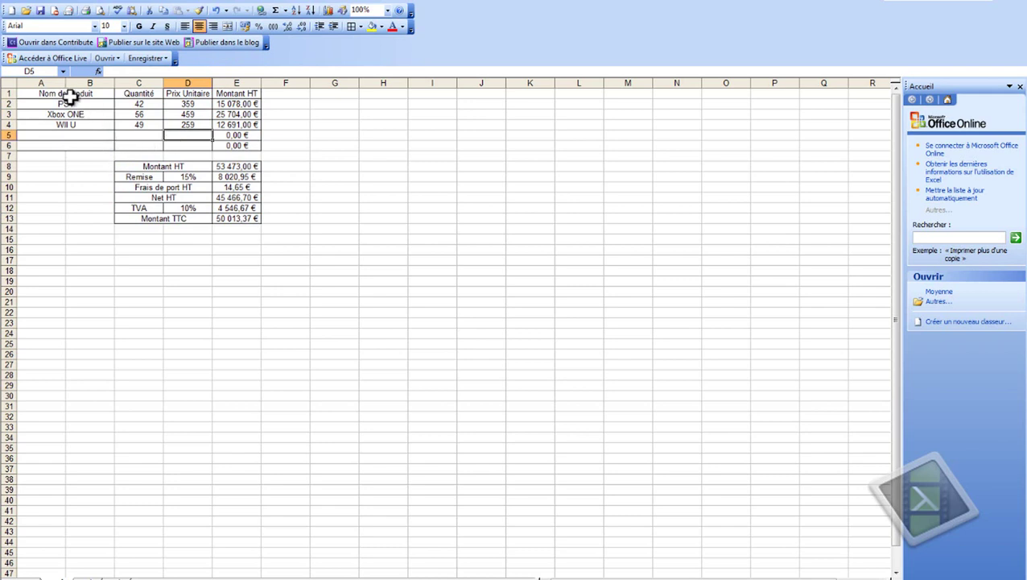
Change the font of the range A1:E13 to Baskerville Old Face.
{"action": "left_click_drag", "start_coordinate": [70, 96], "coordinate": [244, 215]}
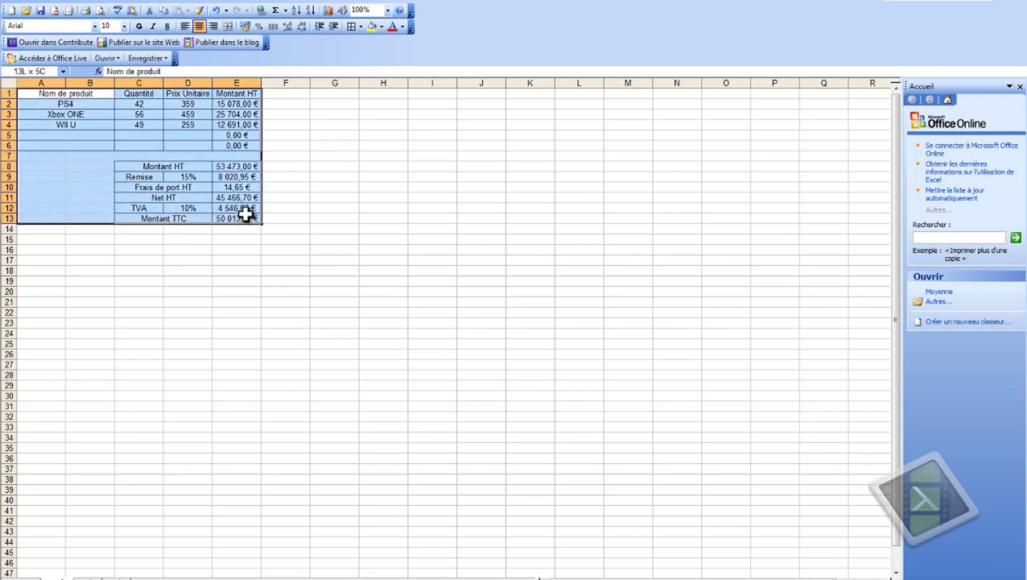
{"action": "left_click", "coordinate": [95, 27]}
{"action": "left_click_drag", "start_coordinate": [165, 63], "coordinate": [166, 61]}
{"action": "scroll", "coordinate": [166, 71], "scroll_direction": "up", "scroll_amount": 1}
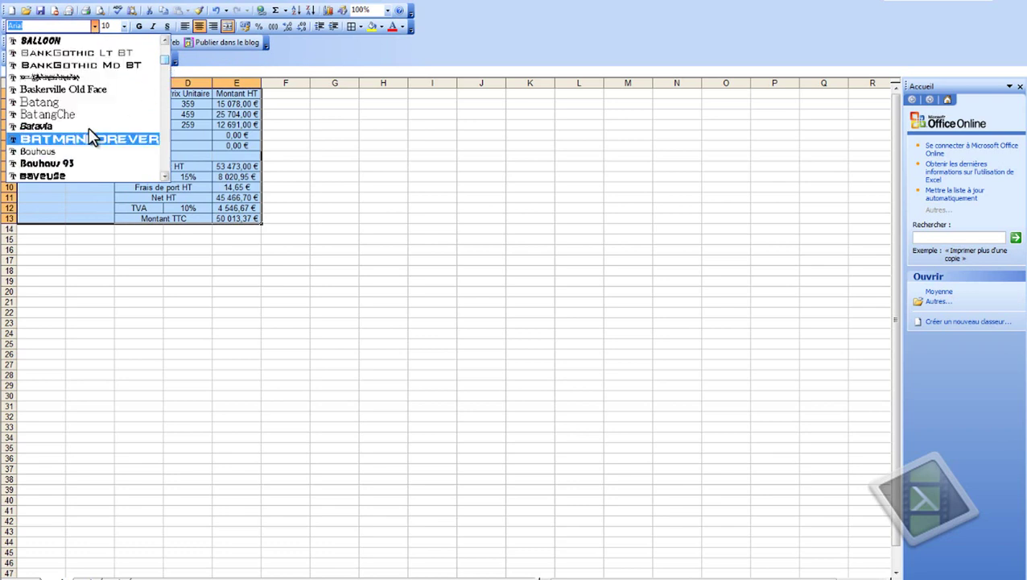
{"action": "left_click", "coordinate": [81, 89]}
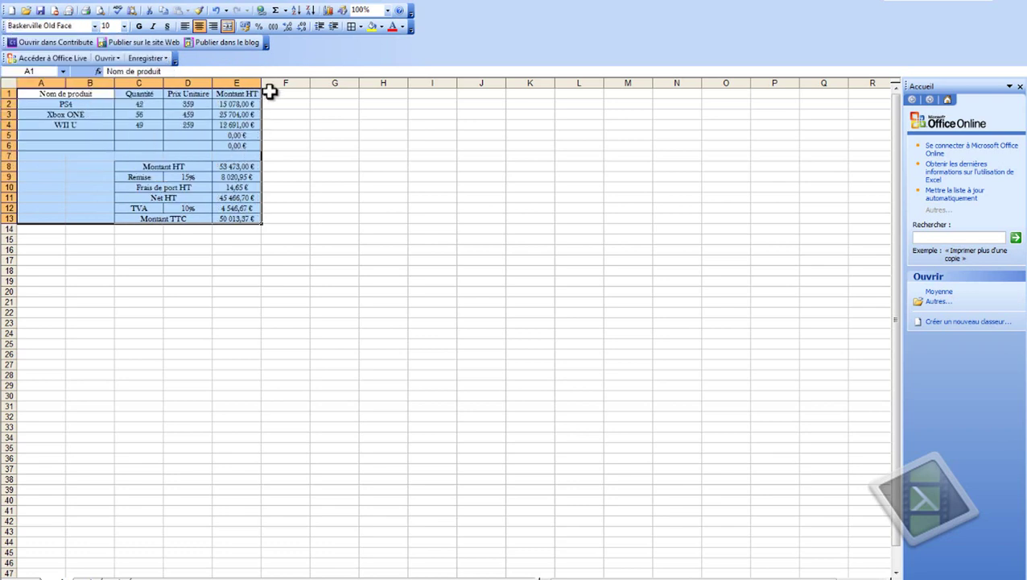
Set the font size of the range A1:E13 to 12.
{"action": "left_click", "coordinate": [106, 26]}
{"action": "type", "text": "1"}
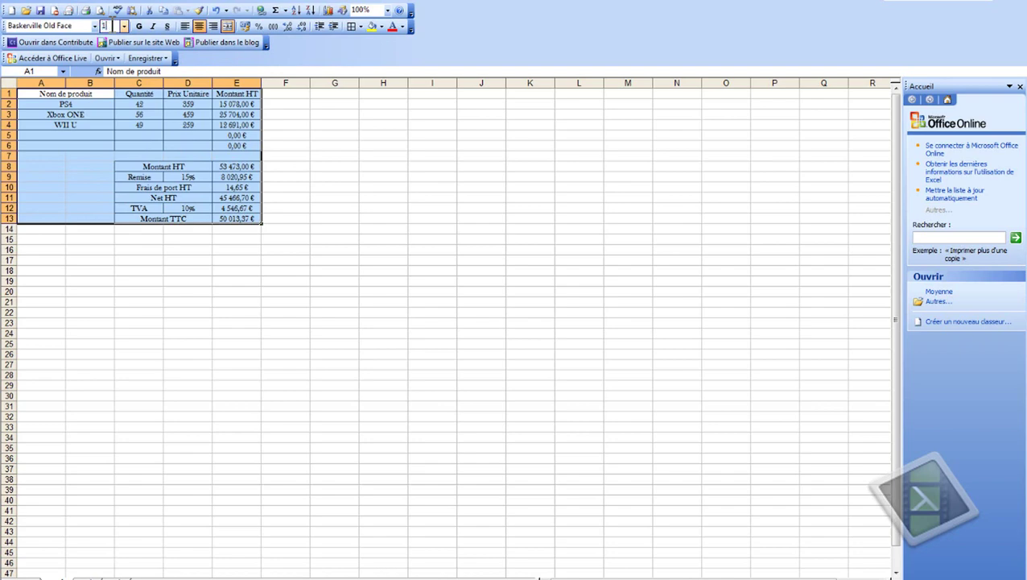
{"action": "type", "text": "2"}
{"action": "key", "text": "Return"}
{"action": "left_click", "coordinate": [321, 158]}
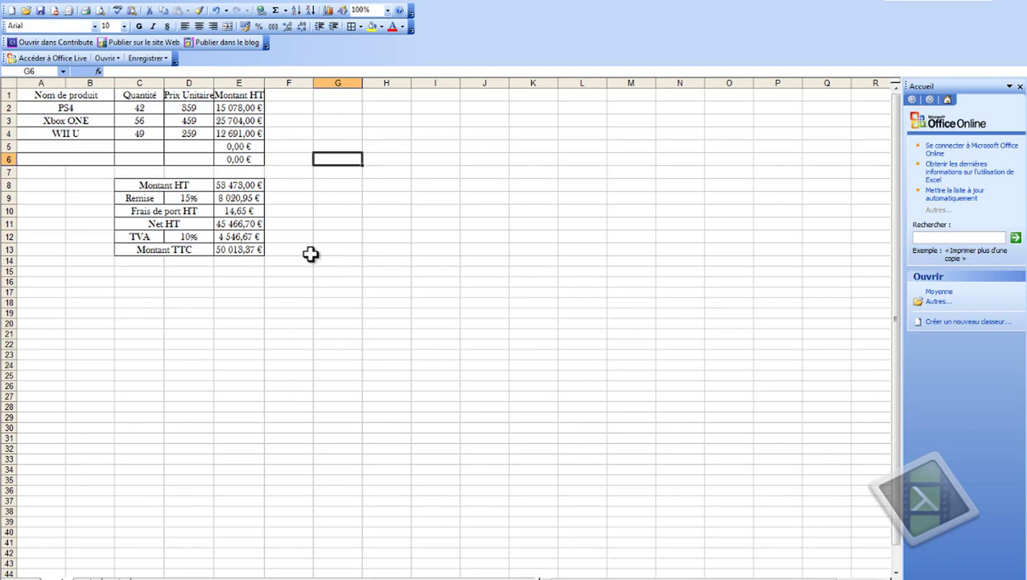
{"action": "left_click", "coordinate": [76, 94]}
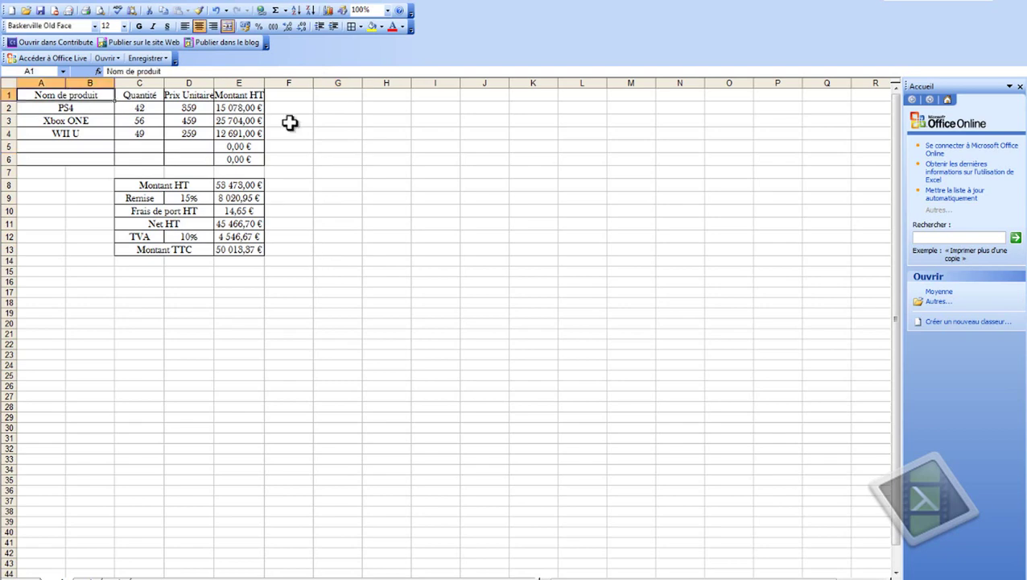